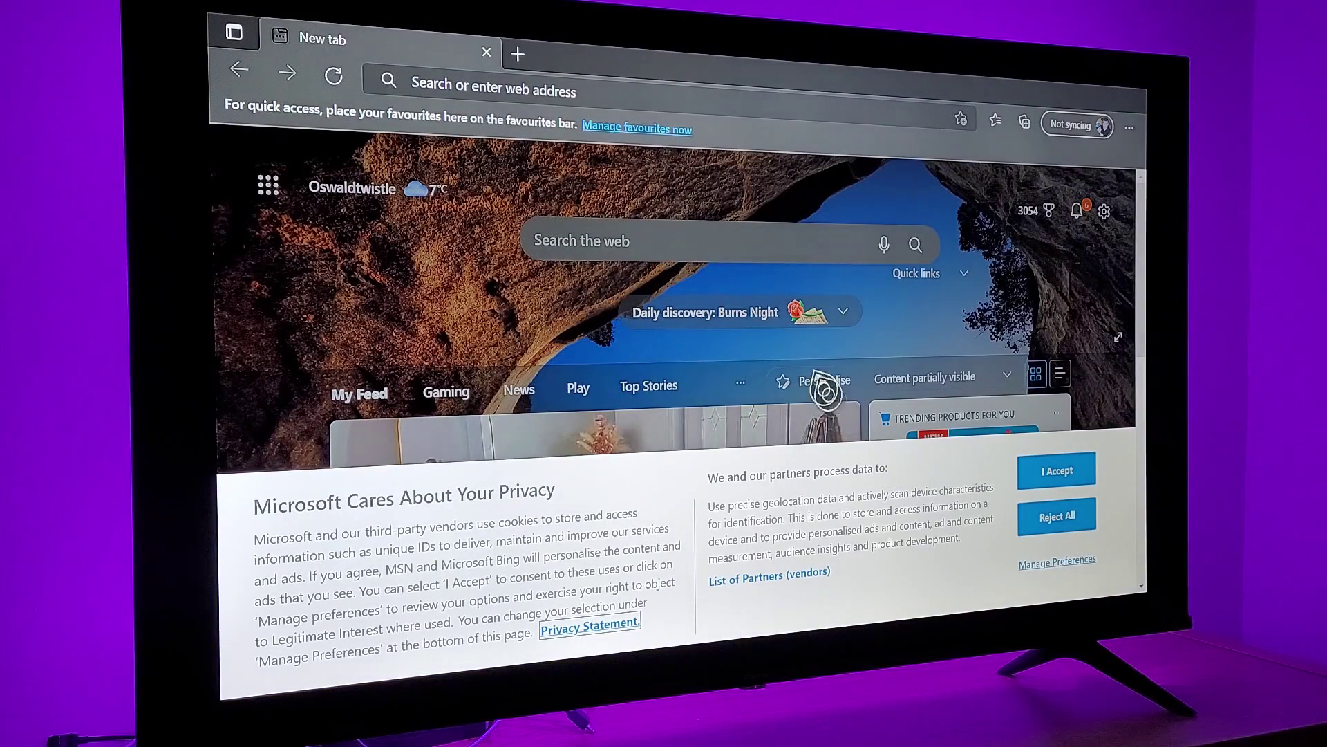
left_click(743, 93)
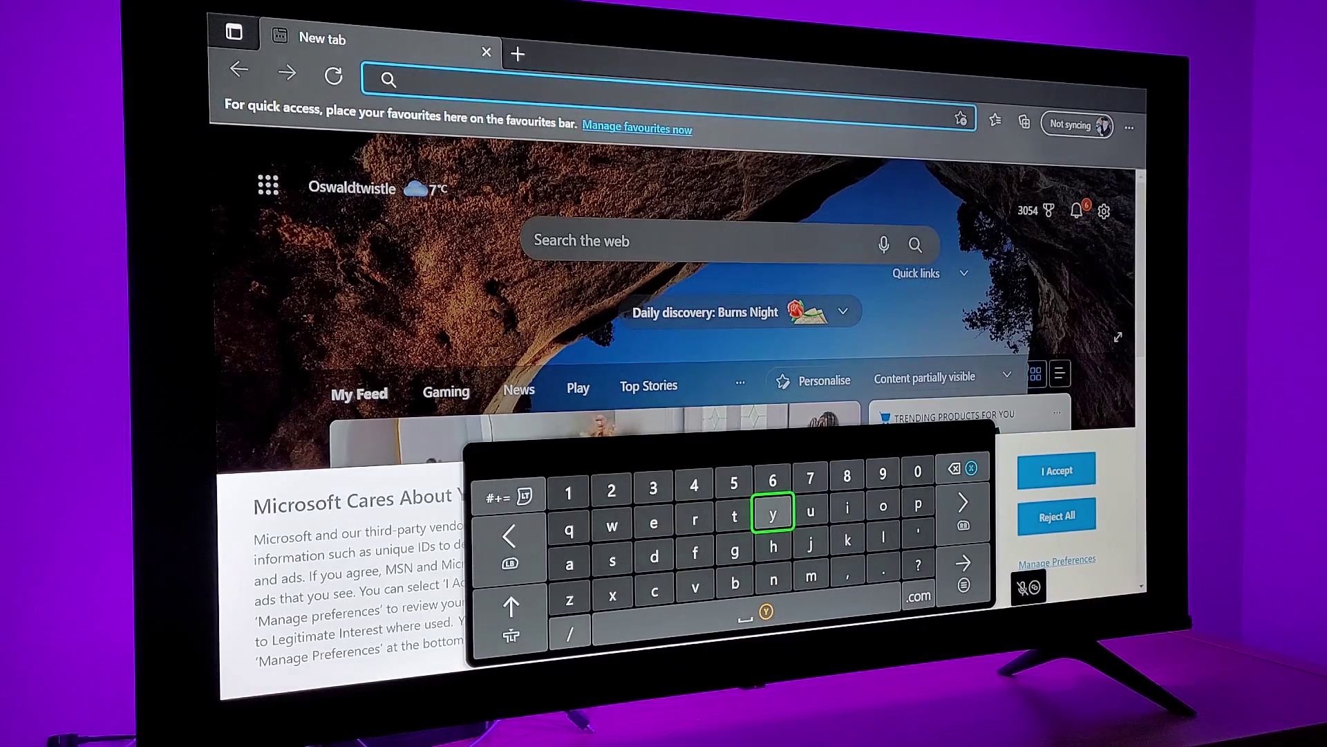
type("https://tinyurl.com/y5rp")
key("Left")
key("Left")
key("Left")
key("Left")
key("Left")
key("Down")
type("z")
key("Up")
key("Up")
key("Right")
key("Right")
key("Right")
key("Right")
key("Right")
key("Right")
key("Up")
type("7")
key("Left")
key("Left")
key("Left")
key("Left")
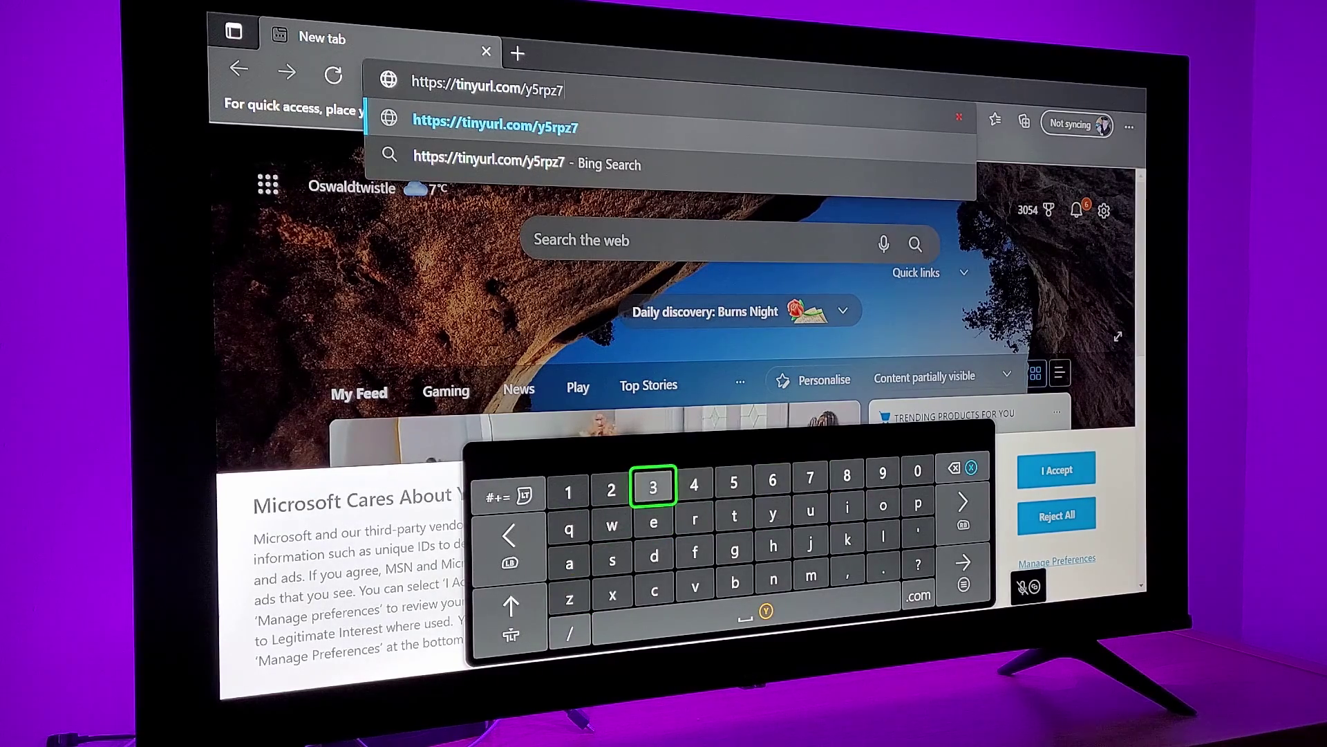
type("3")
key("Right")
key("Right")
key("Right")
key("Right")
type("7")
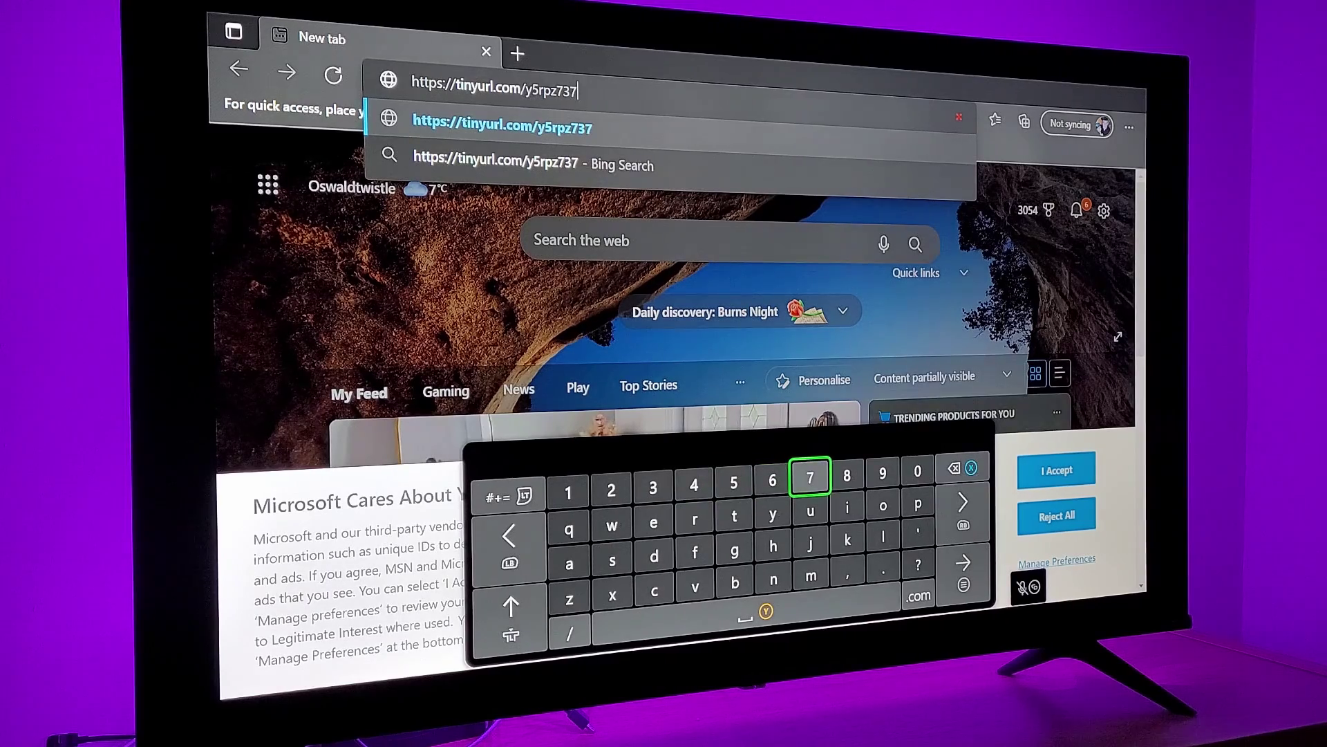
key("Return")
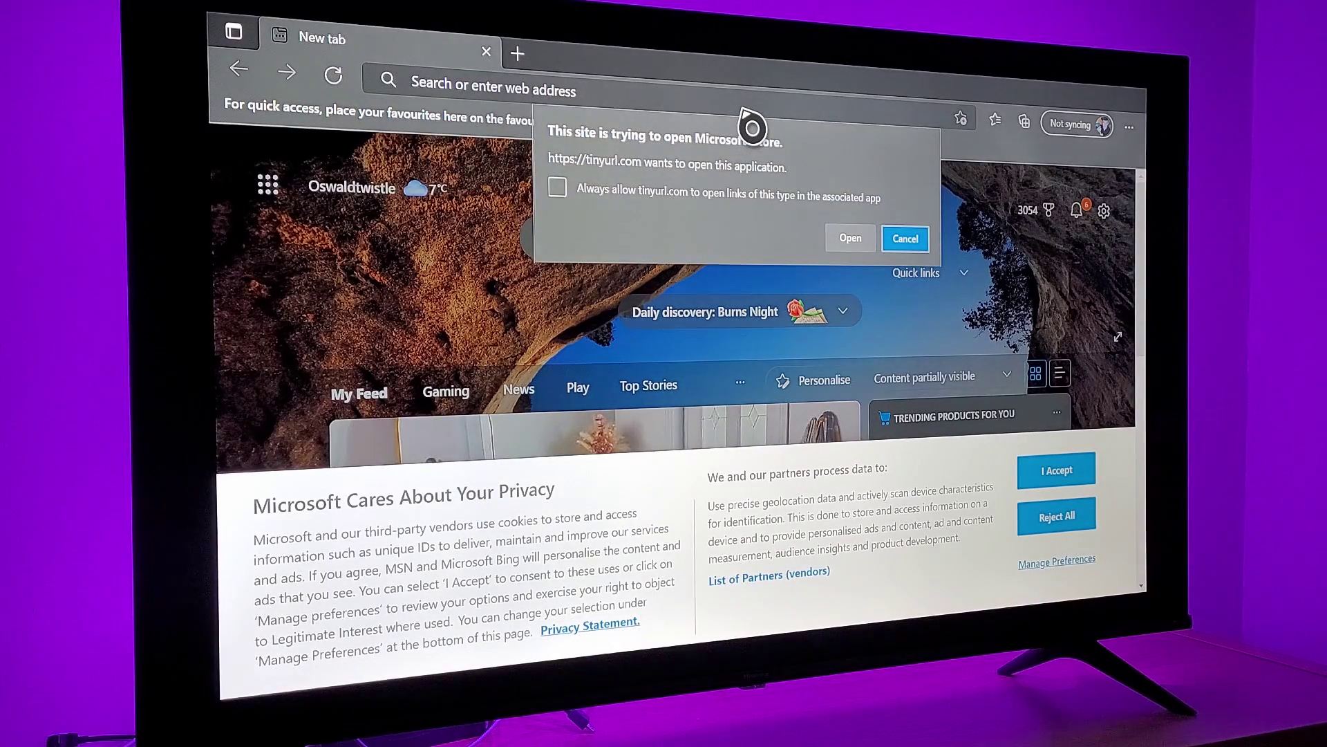
left_click(864, 240)
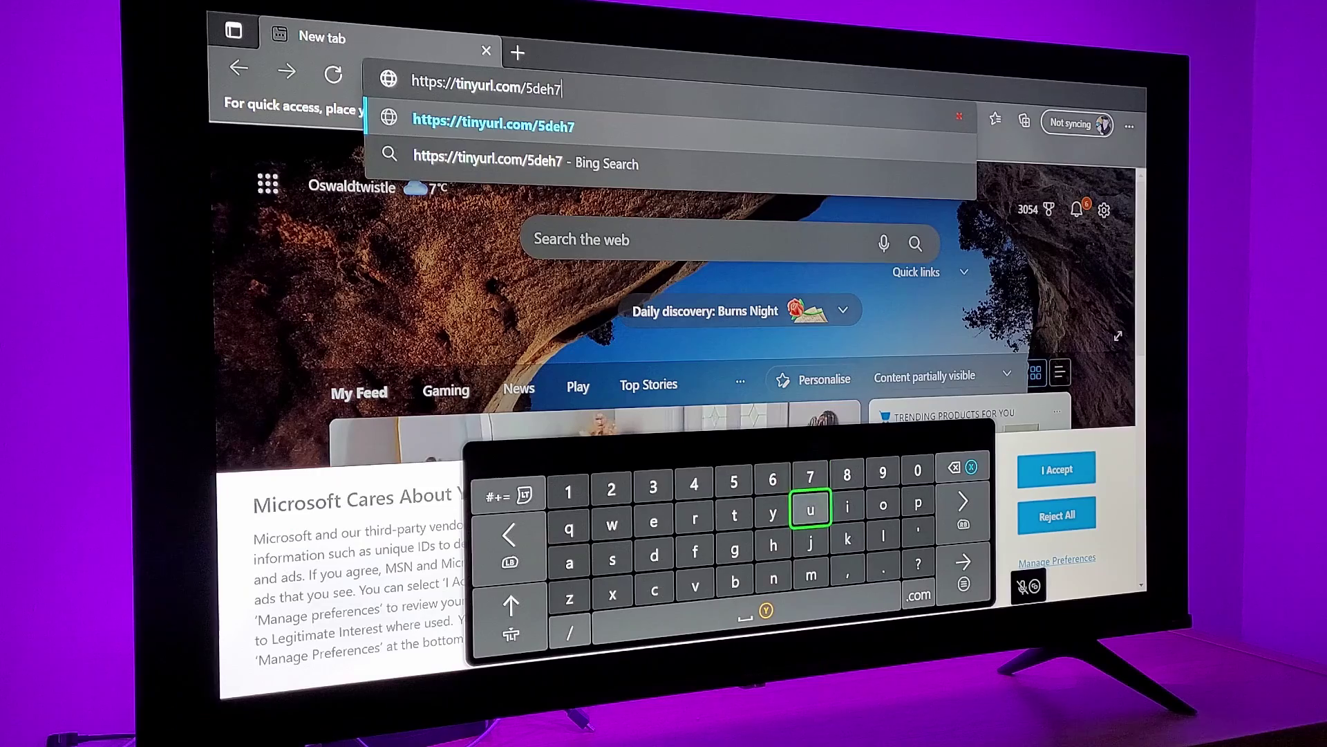
type("url.com/5deh7")
key("Down")
key("Left")
key("Left")
key("Left")
type("f")
key("Left")
key("Up")
type("e")
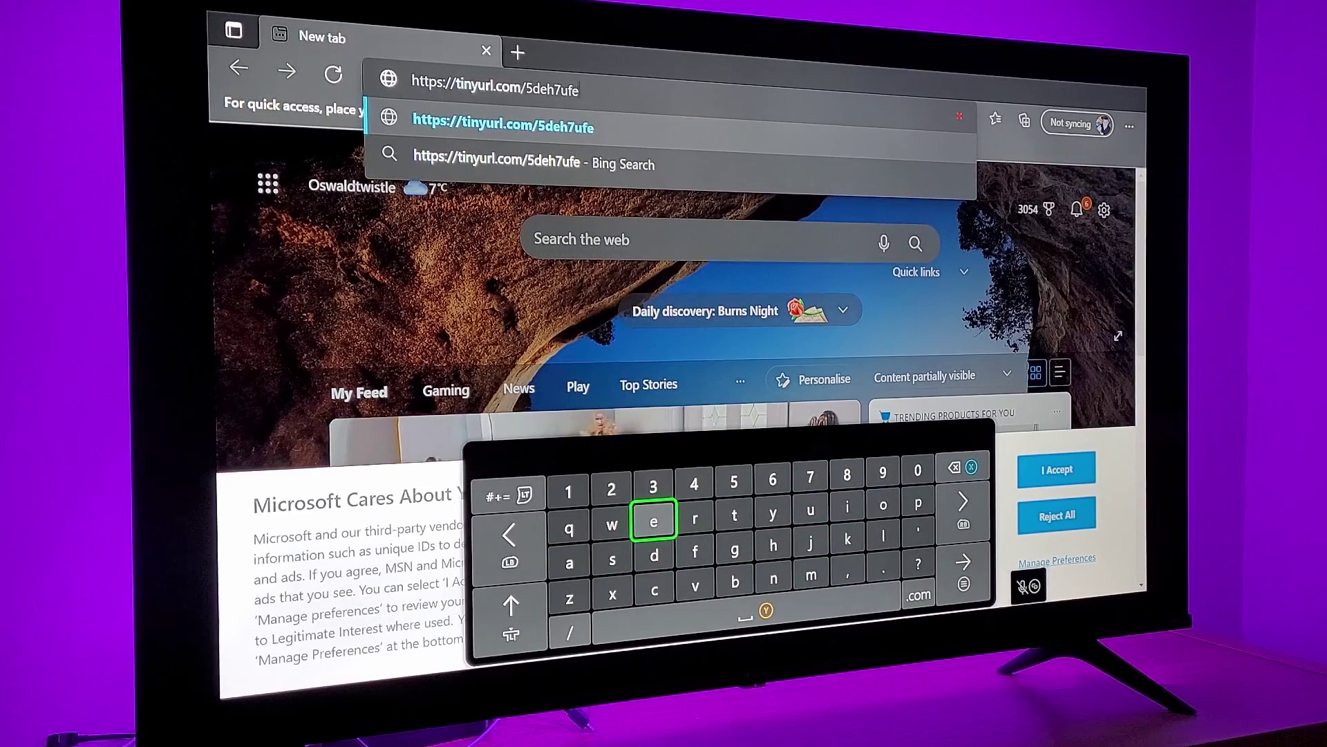
key("Return")
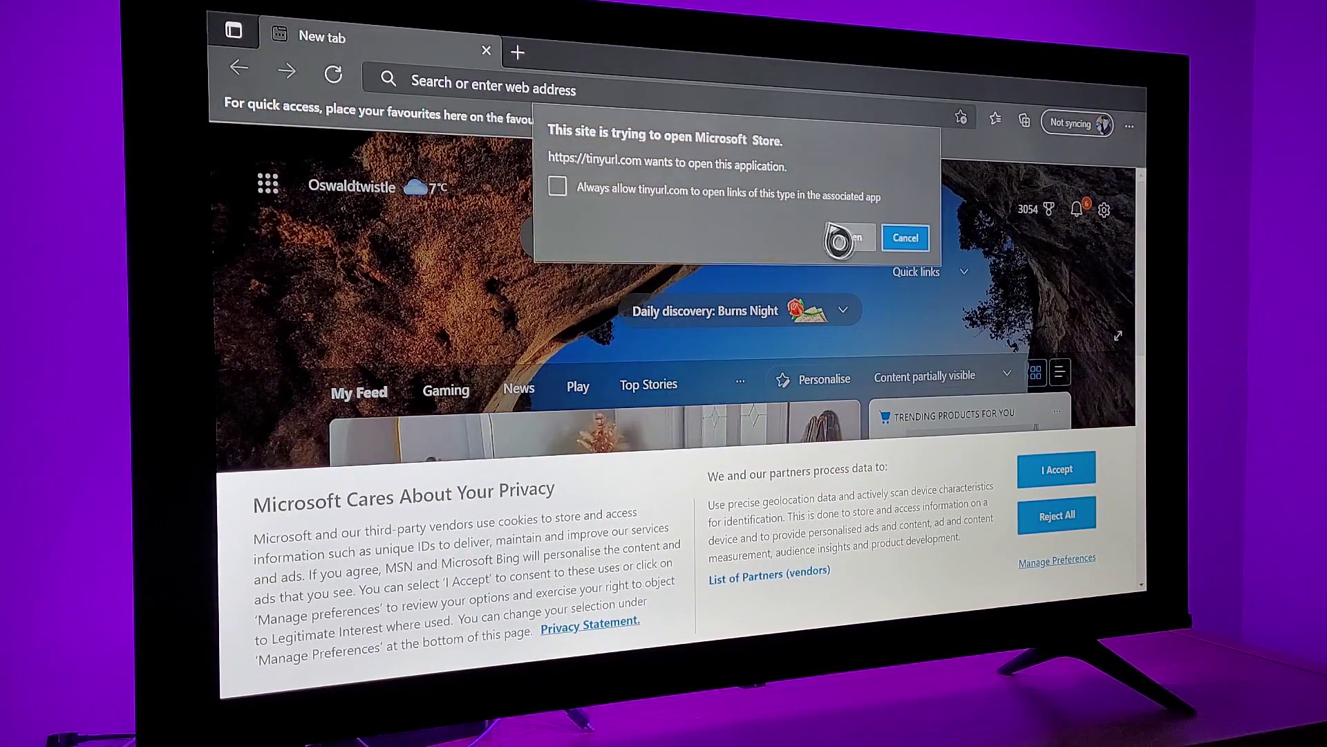
left_click(850, 237)
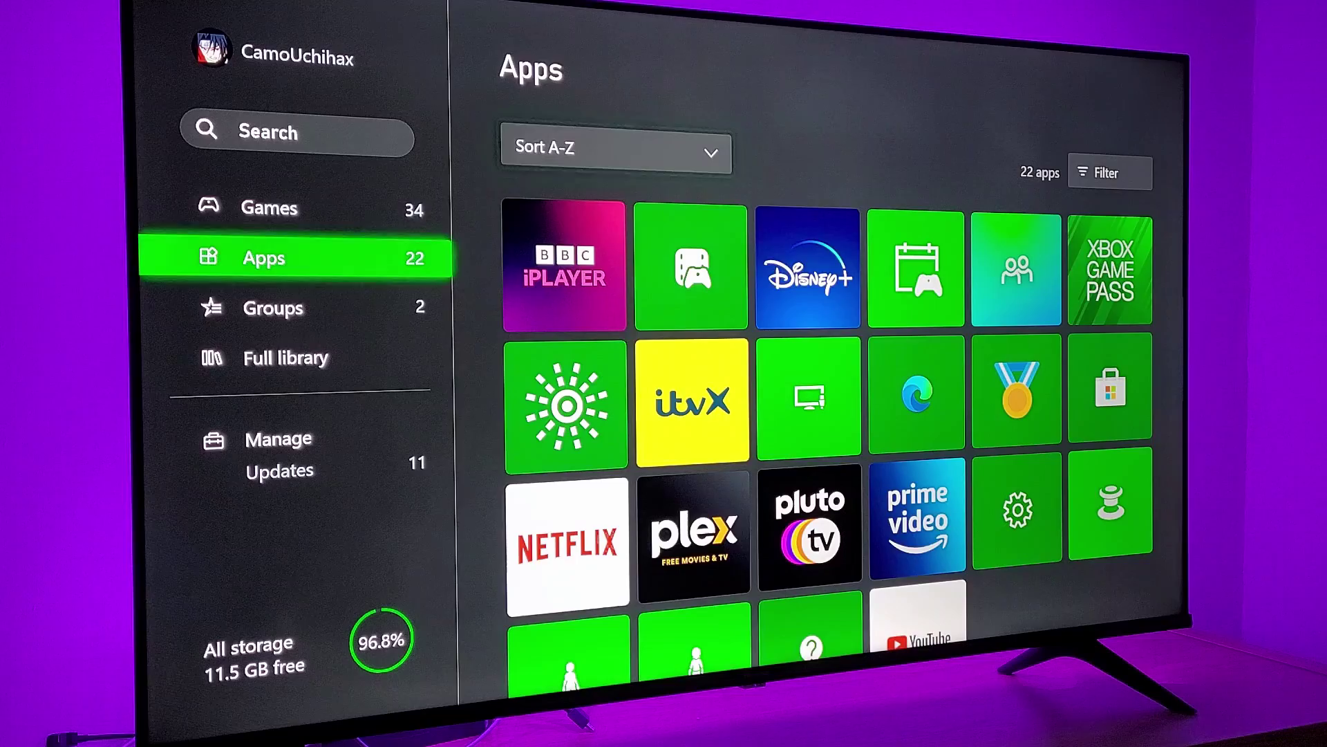
- Switch the library to the installed games and locate the Dolphin and DurangoFTPv tiles
key("Up")
key("Right")
key("Right")
key("Down")
key("Right")
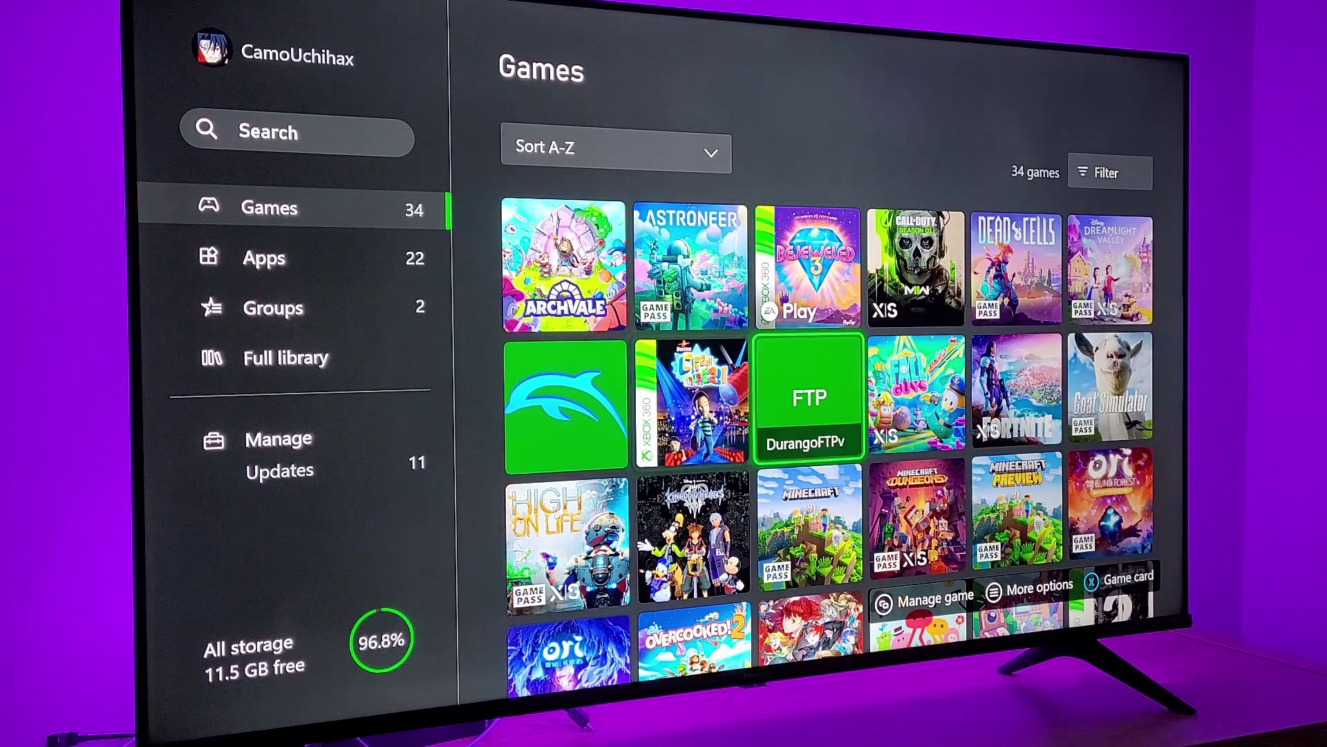
key("Right")
key("Left")
key("Left")
key("Left")
key("Right")
key("Right")
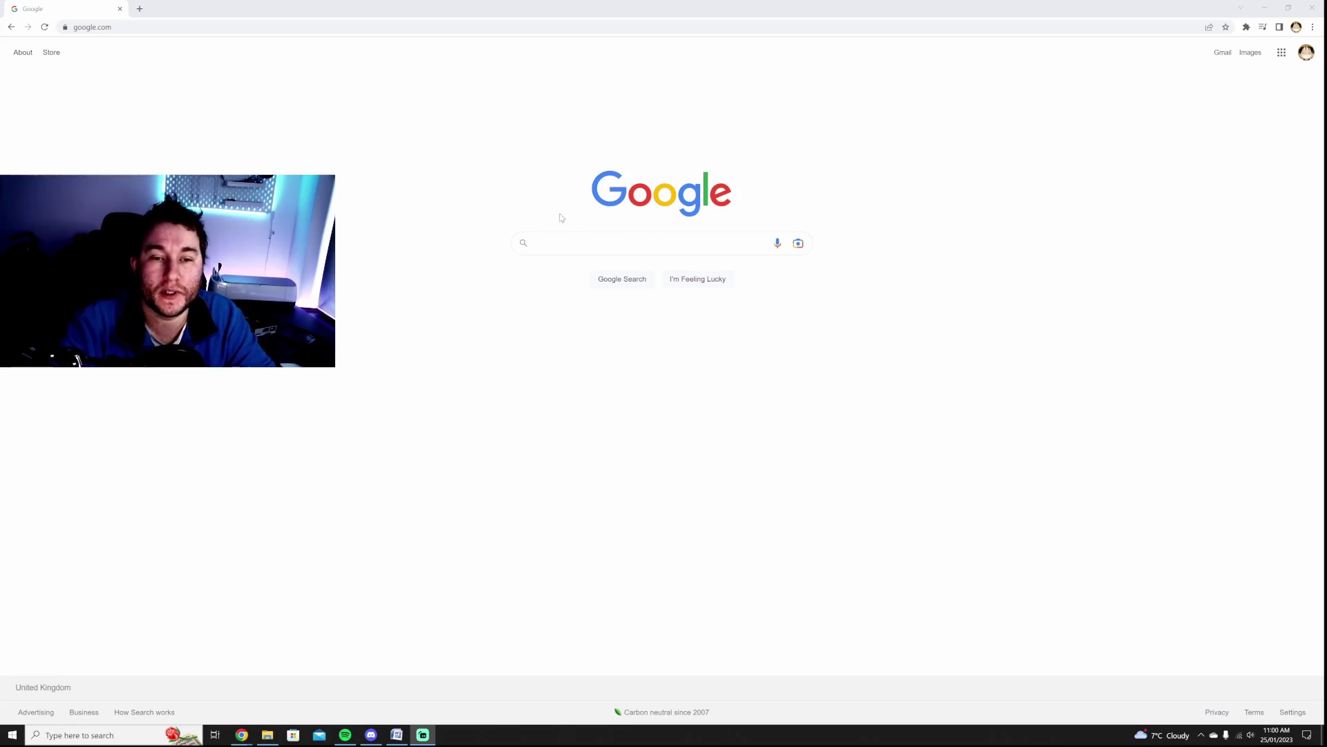
- On the PC, search Google for filezilla and open the FileZilla project website
left_click(541, 249)
type("filezilla")
key("Return")
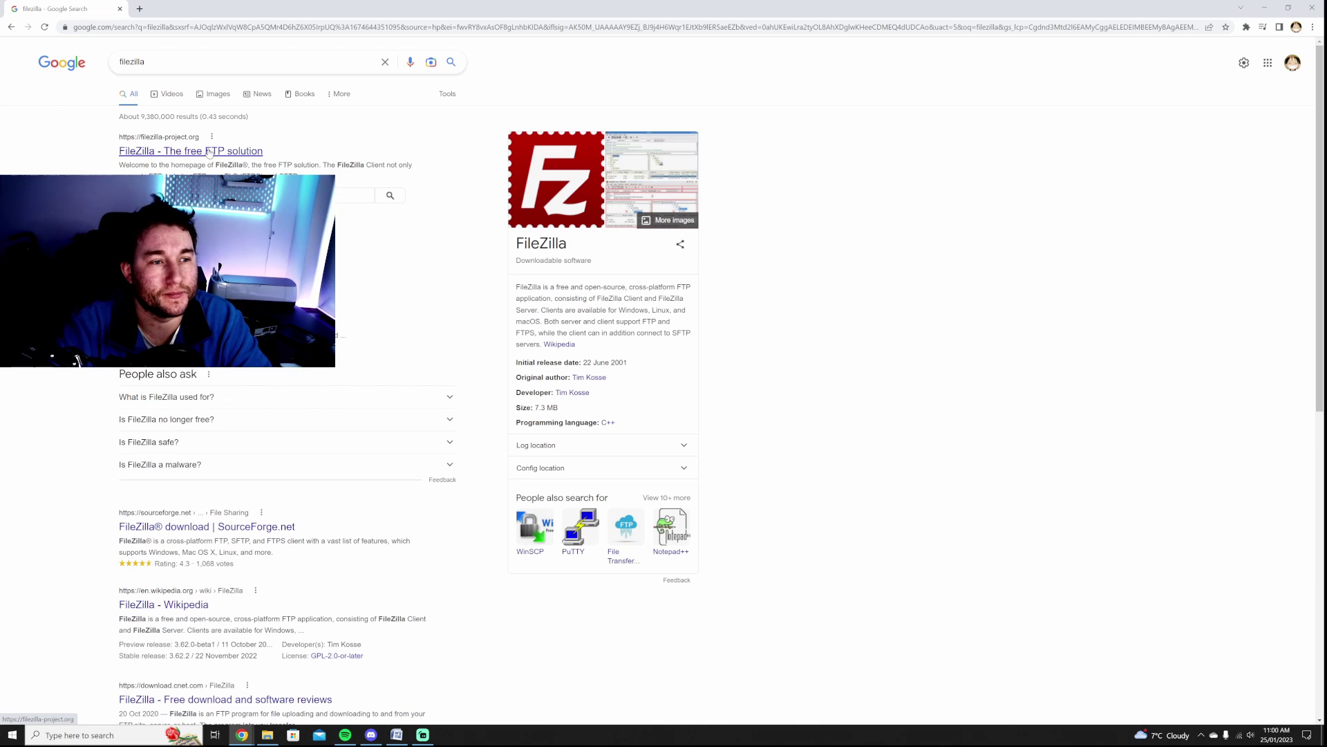
left_click(163, 153)
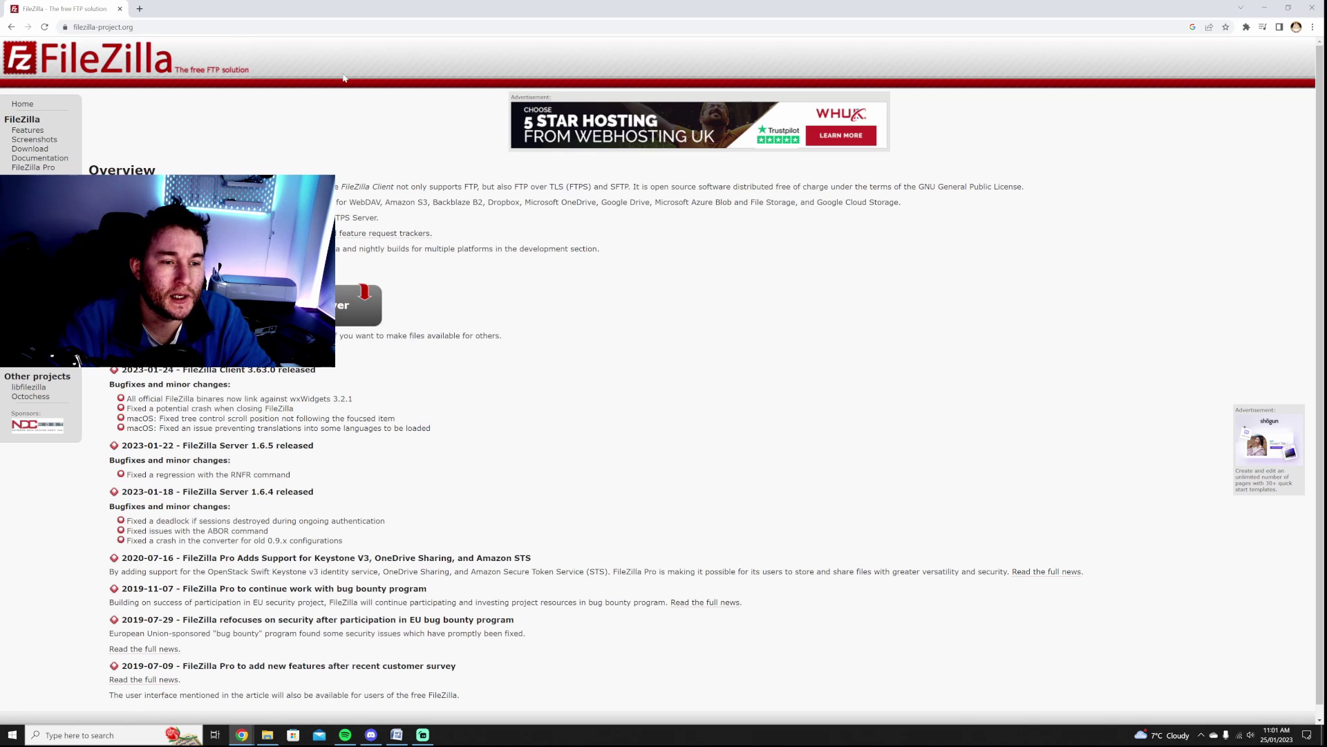
- Download the FileZilla Client for Windows (64bit x86) and run its installer
left_click(360, 305)
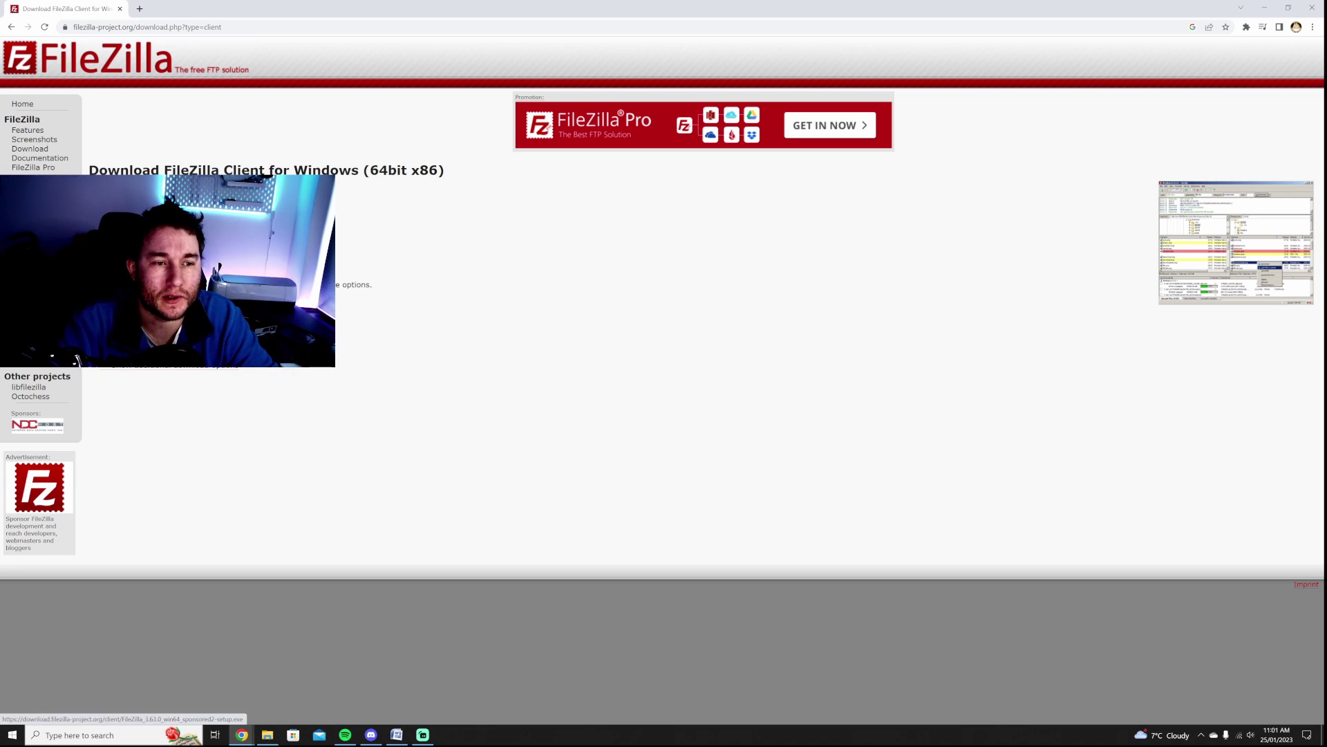
left_click(179, 222)
left_click(632, 451)
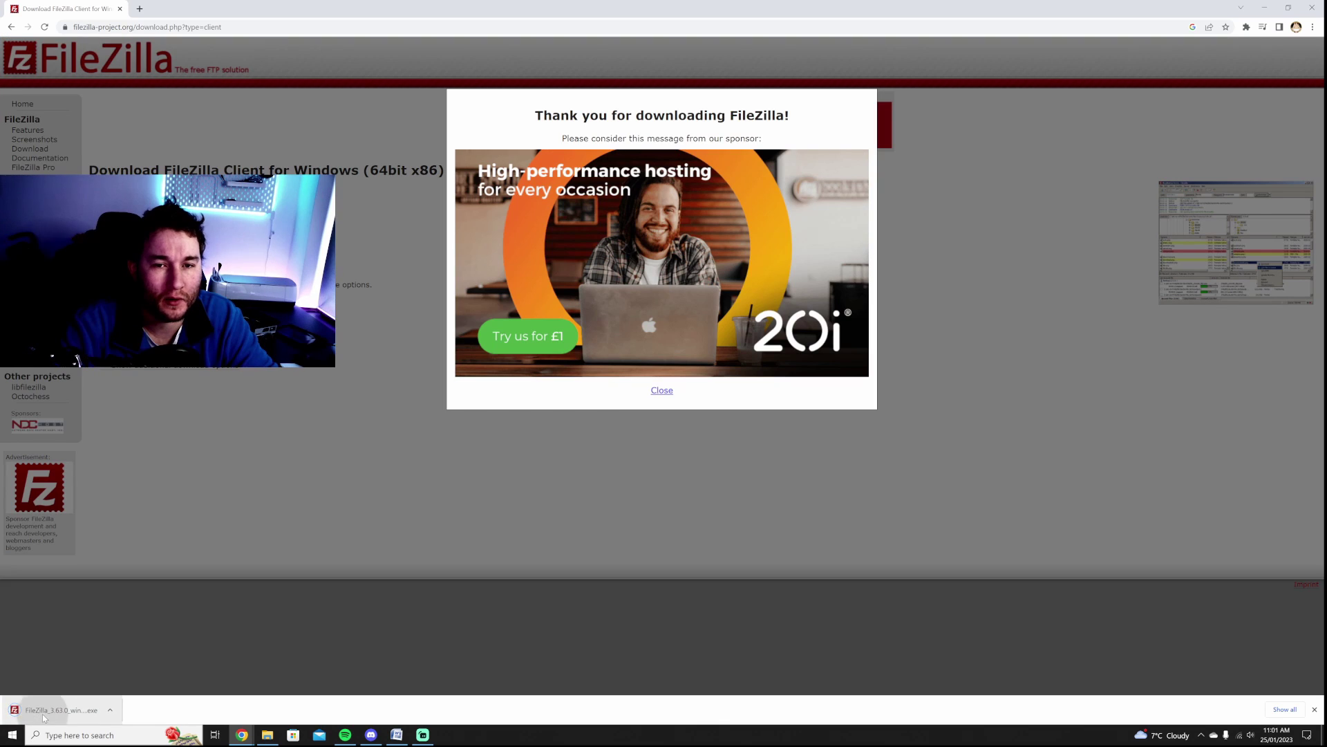
left_click(44, 715)
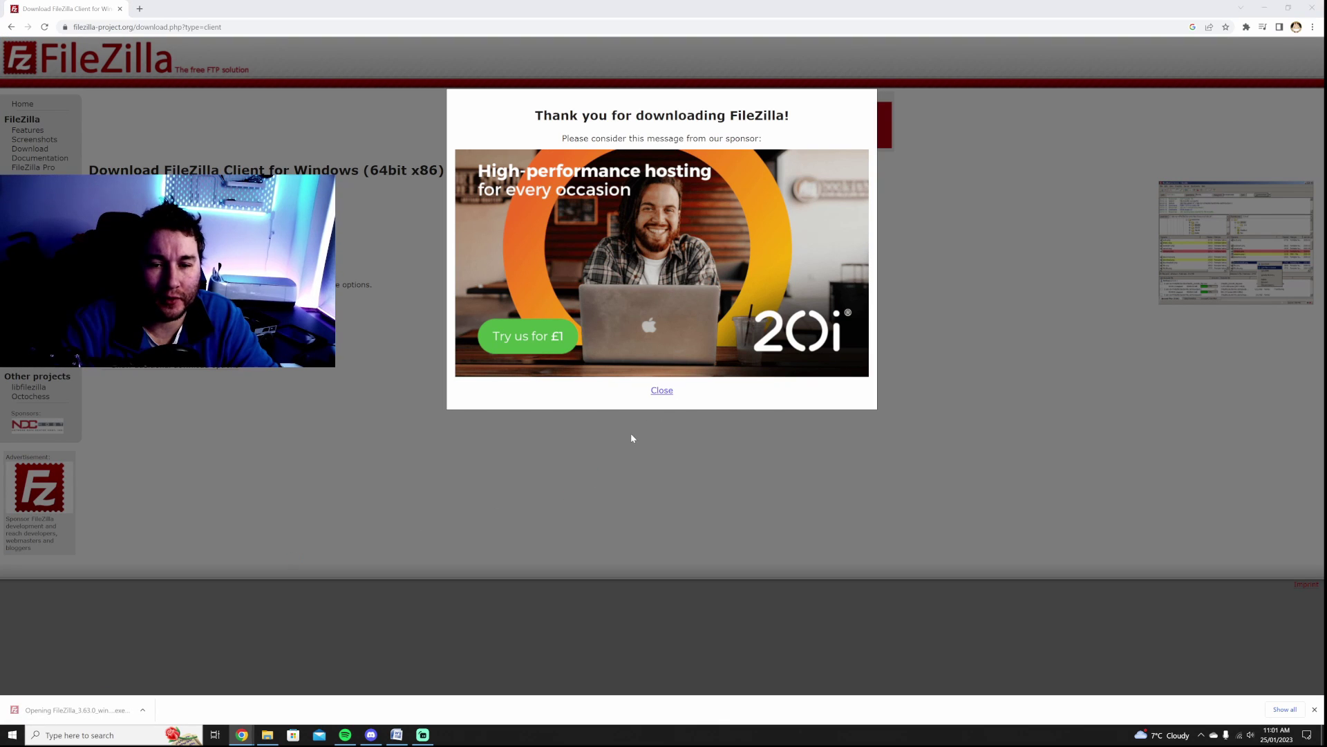
left_click(719, 451)
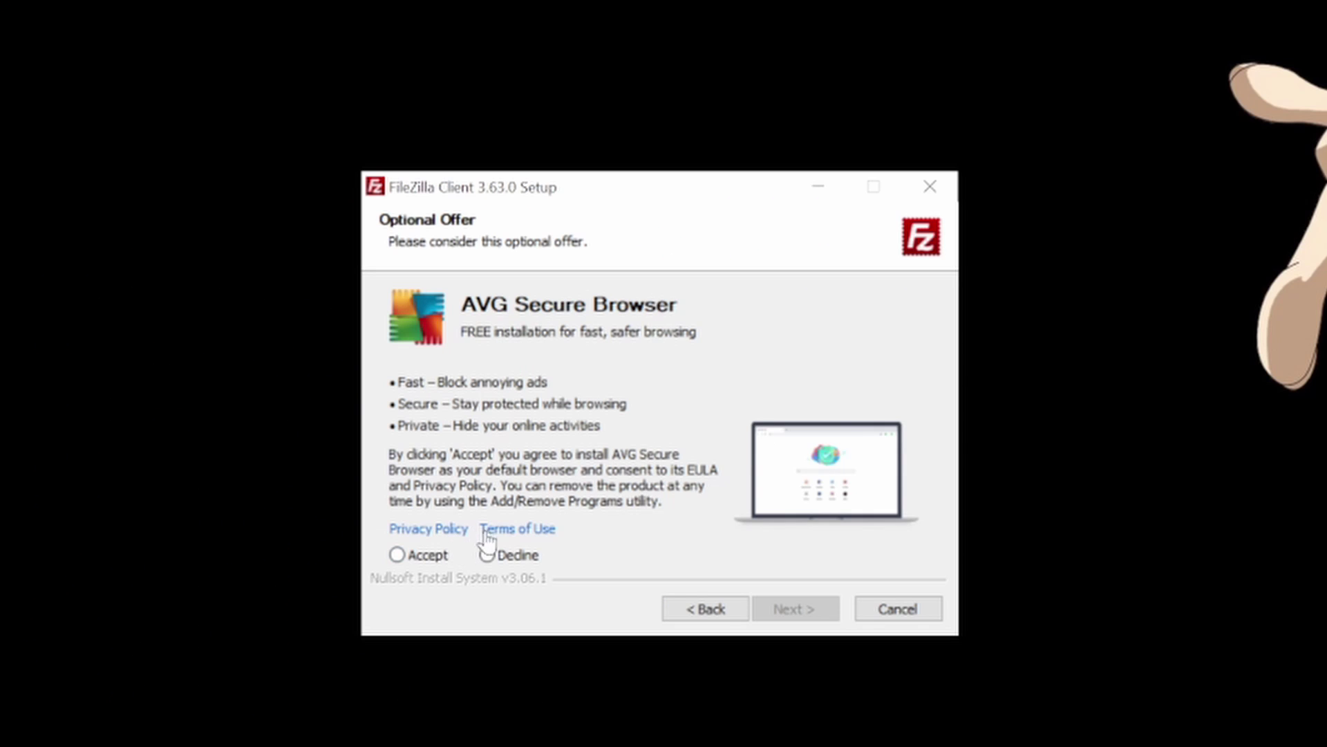
- Decline the optional AVG Secure Browser offer and continue the FileZilla Client setup
left_click(487, 555)
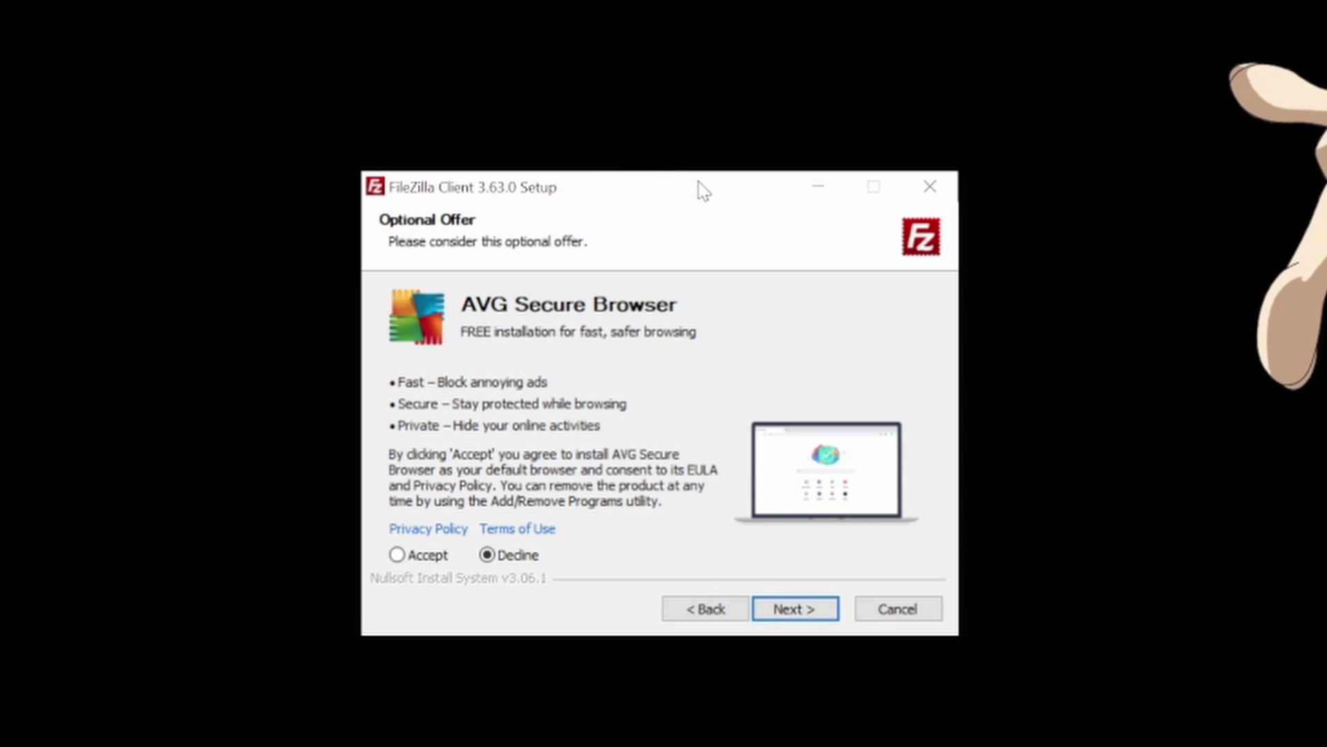
left_click_drag(704, 191, 671, 125)
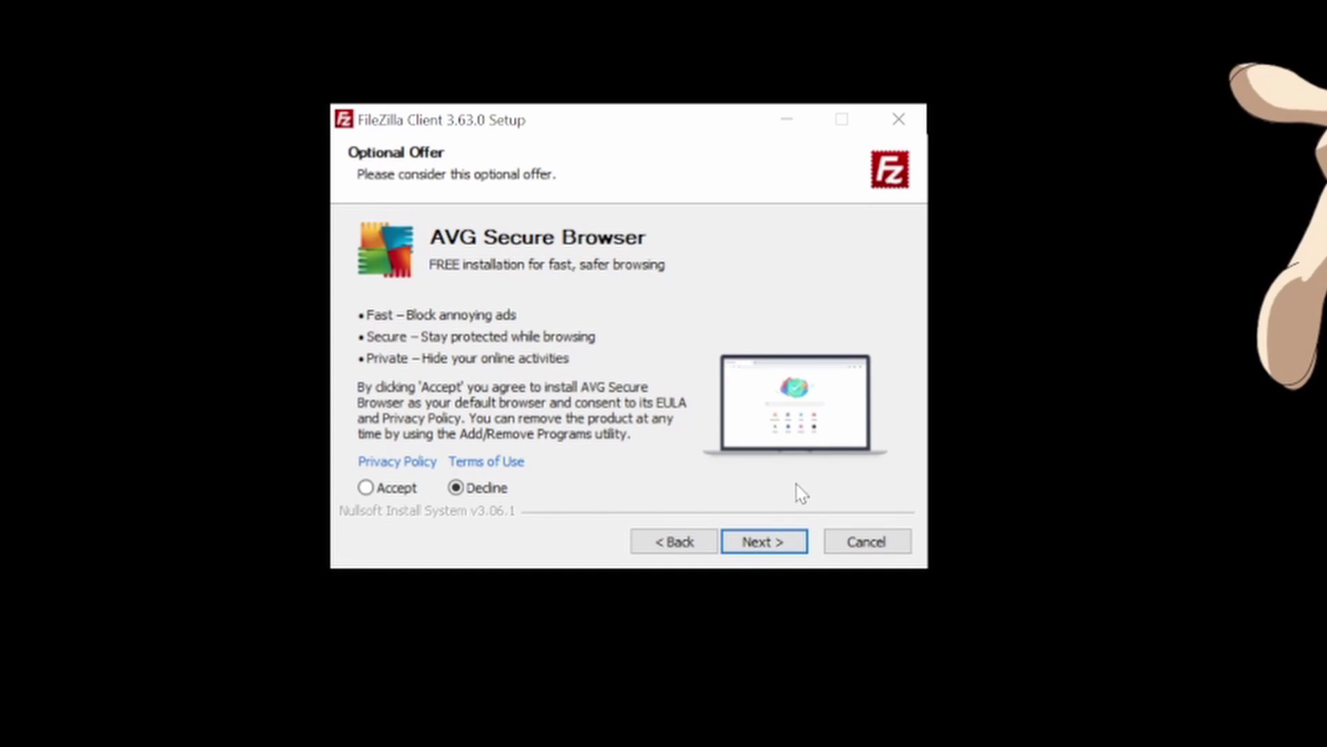
left_click(765, 543)
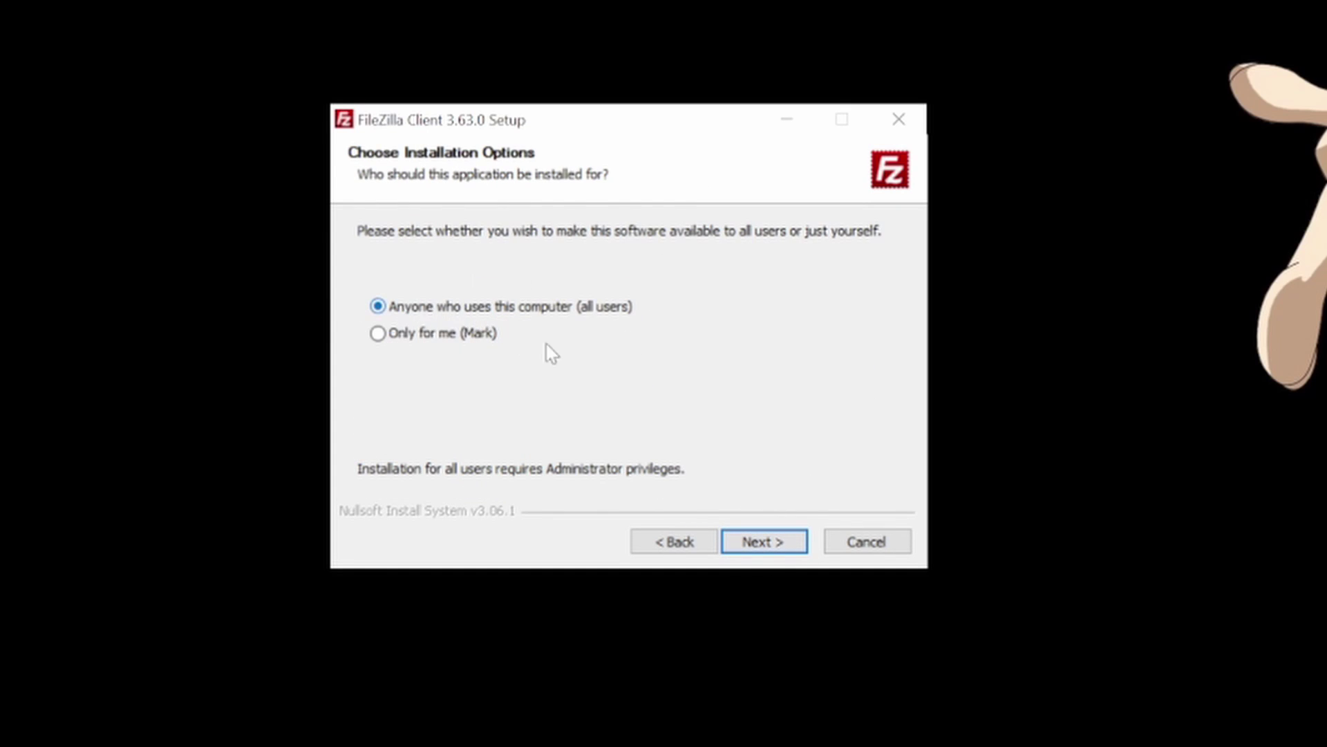
- Install FileZilla Client for all users with the default components and destination folder, finishing setup with FileZilla started
left_click(760, 542)
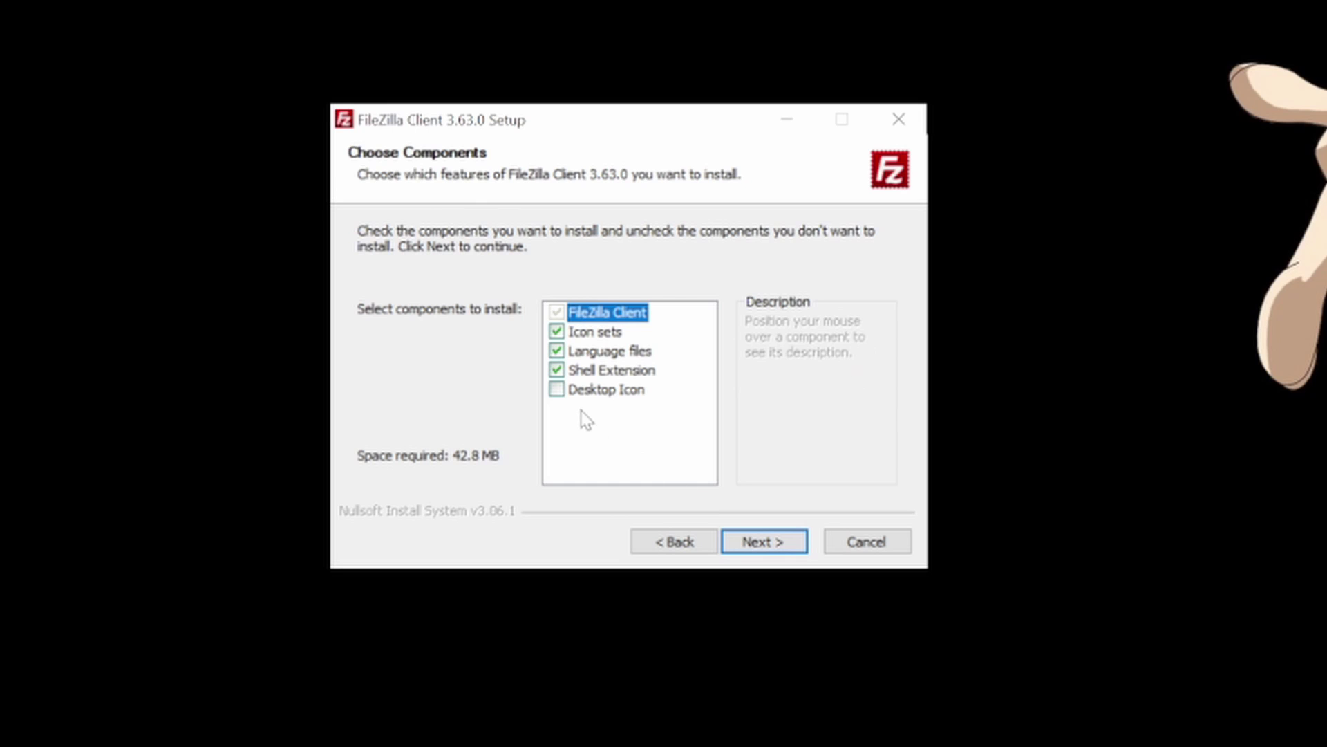
left_click(794, 544)
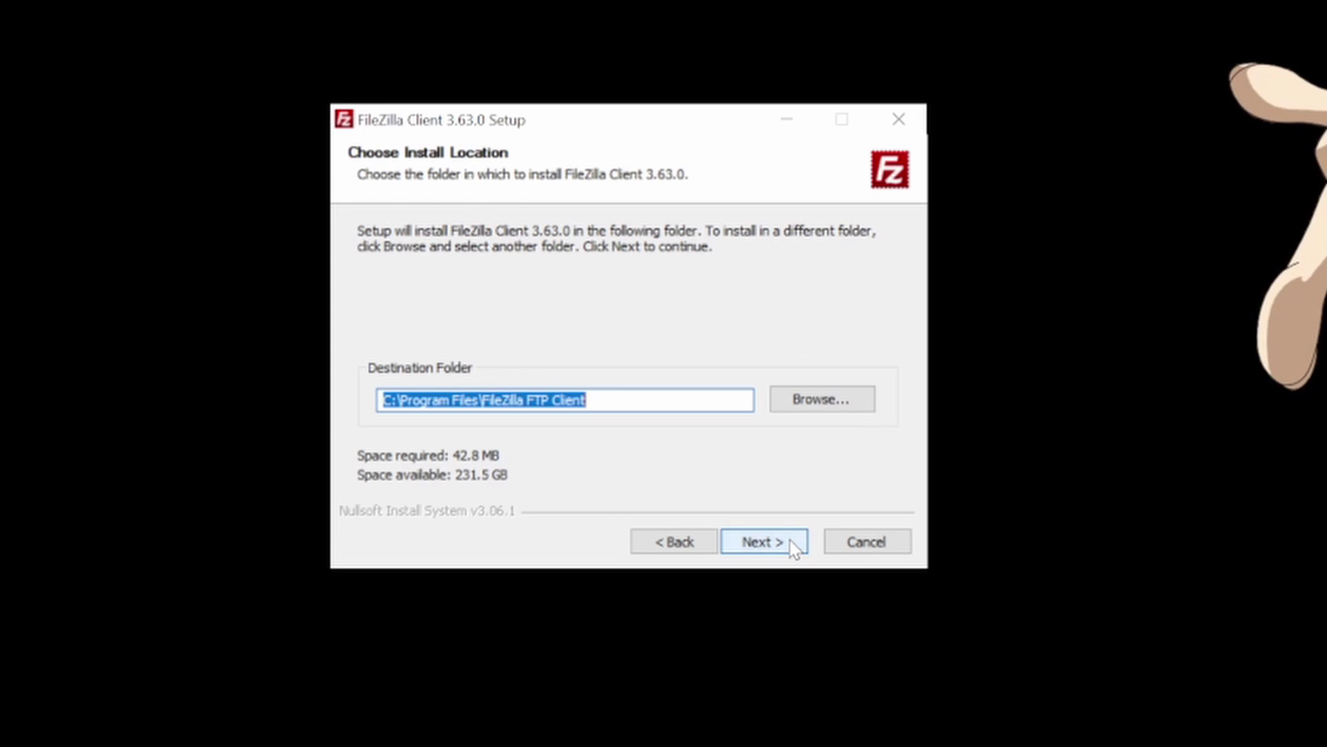
left_click(764, 541)
left_click(743, 539)
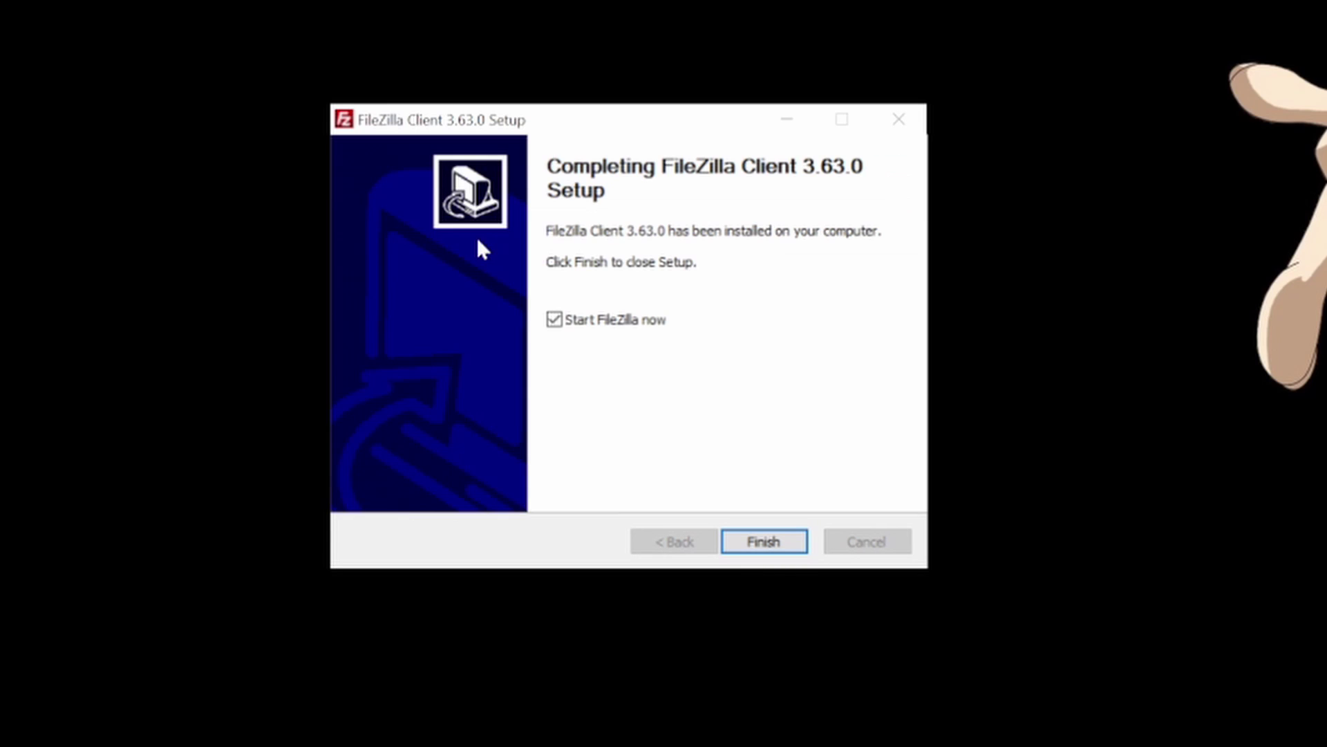
left_click(766, 543)
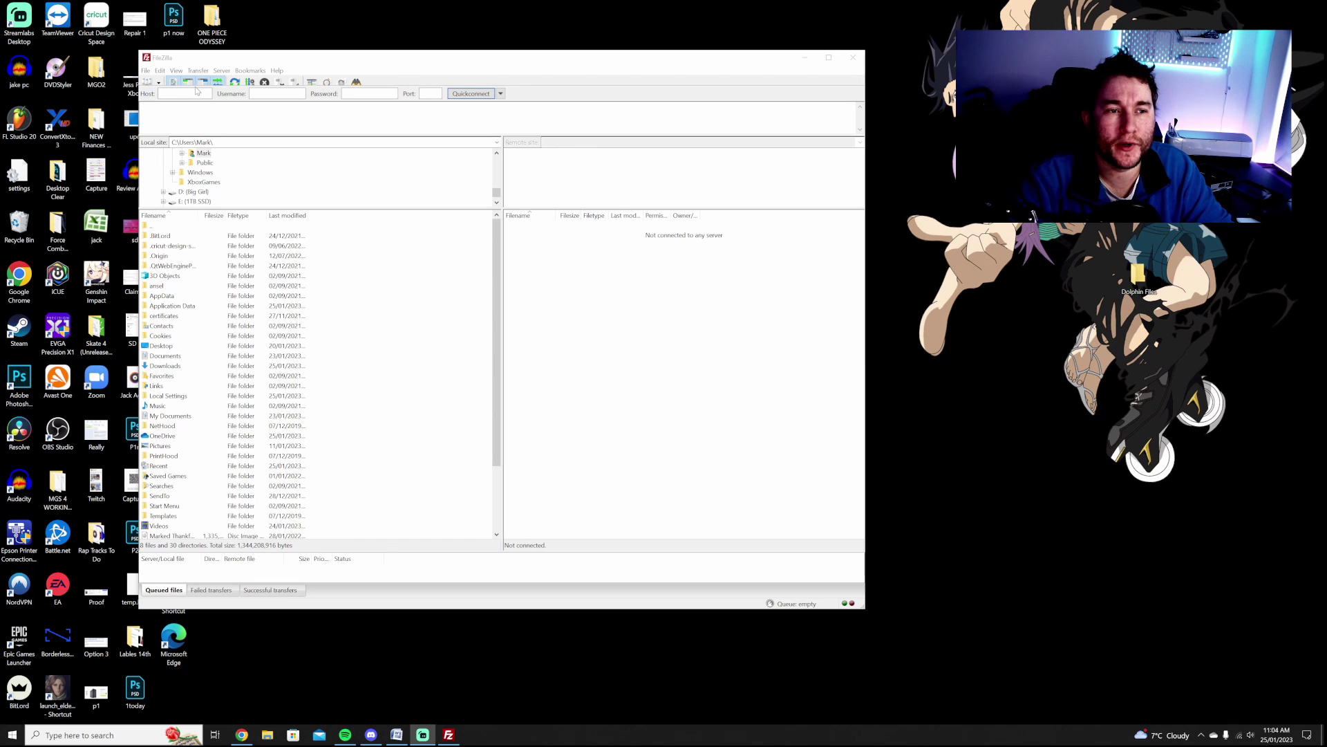
- Maximize the FileZilla window and begin the FTP host address with "ft"
left_click(160, 97)
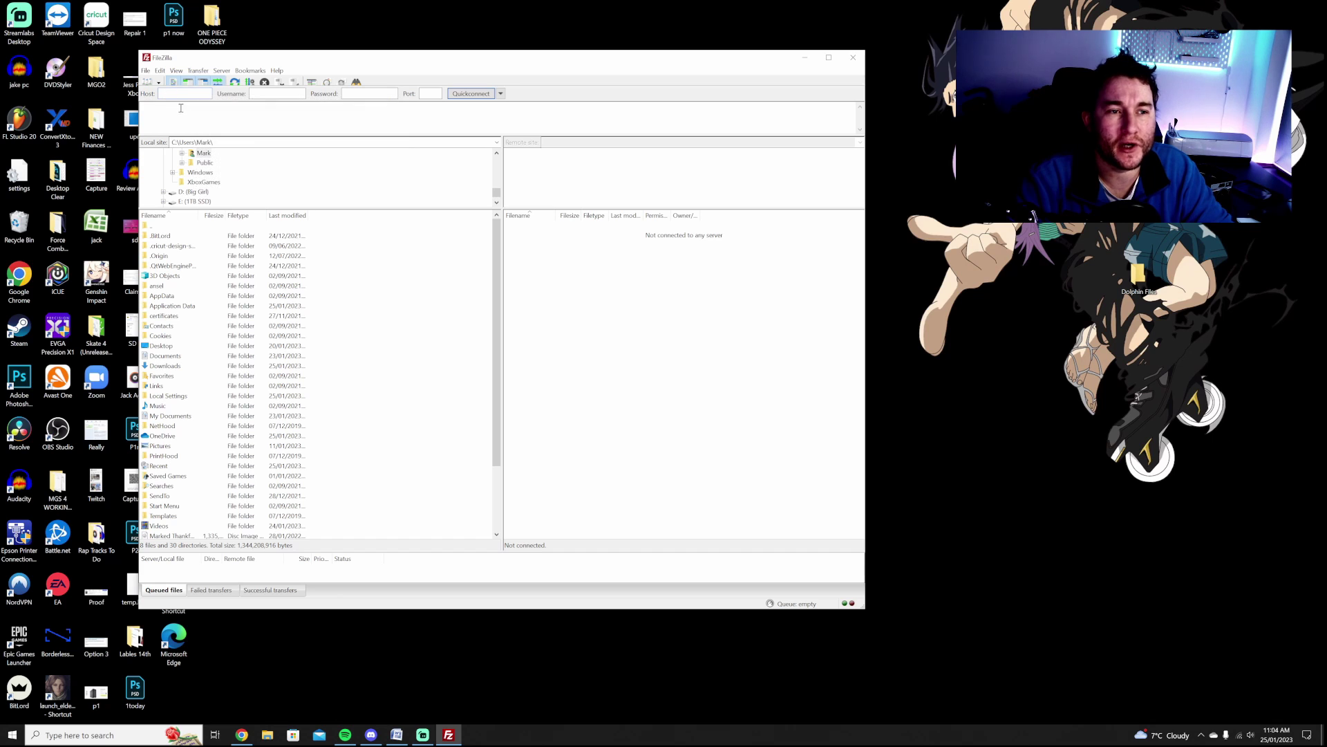
double_click(316, 60)
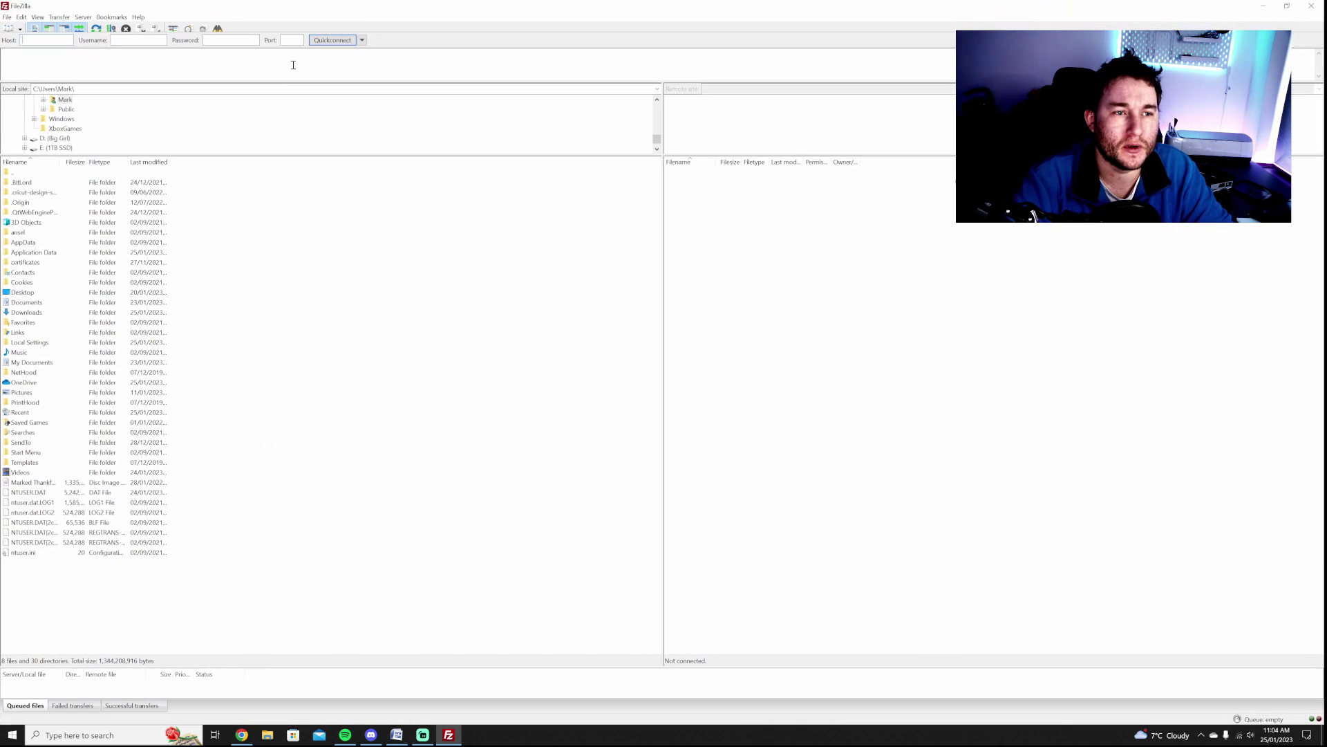
left_click(52, 40)
type("ft")
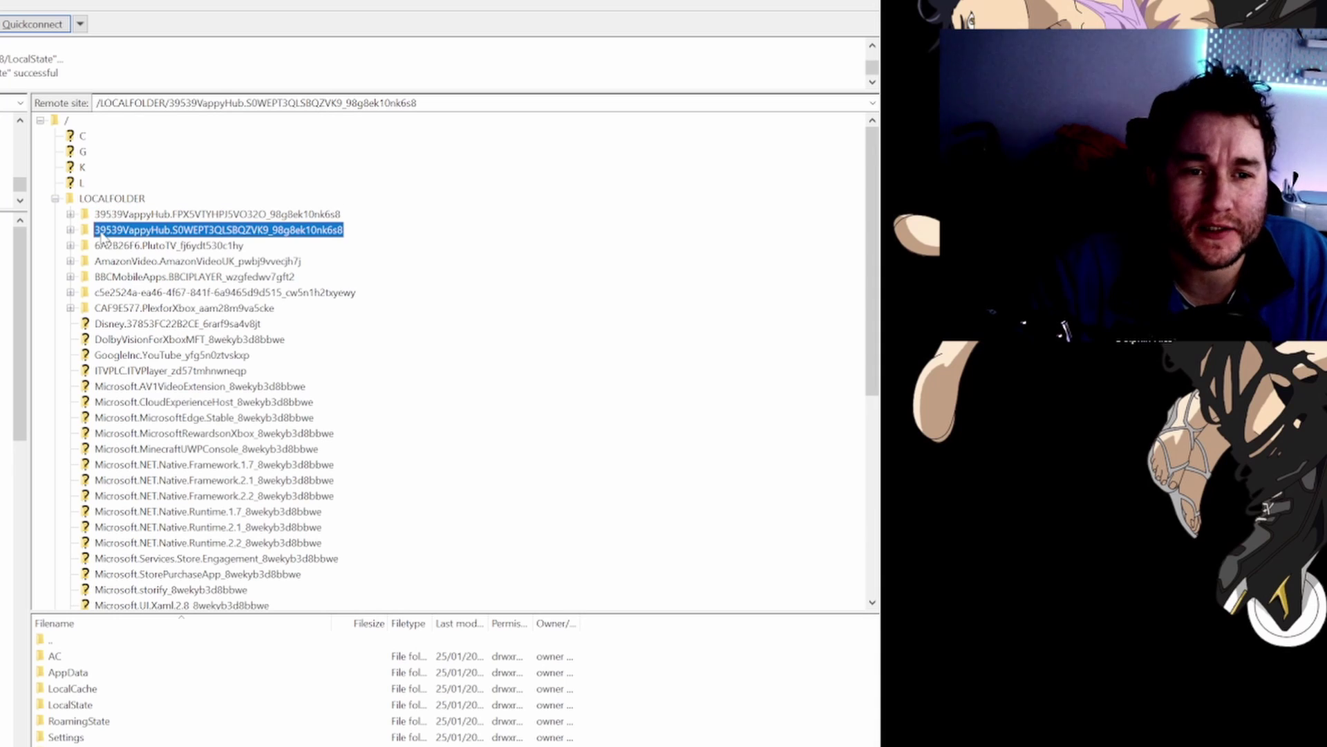
- Expand the AmazonVideo.AmazonVideoUK folder under LOCALFOLDER on the remote site and view its LocalState folder
left_click(119, 260)
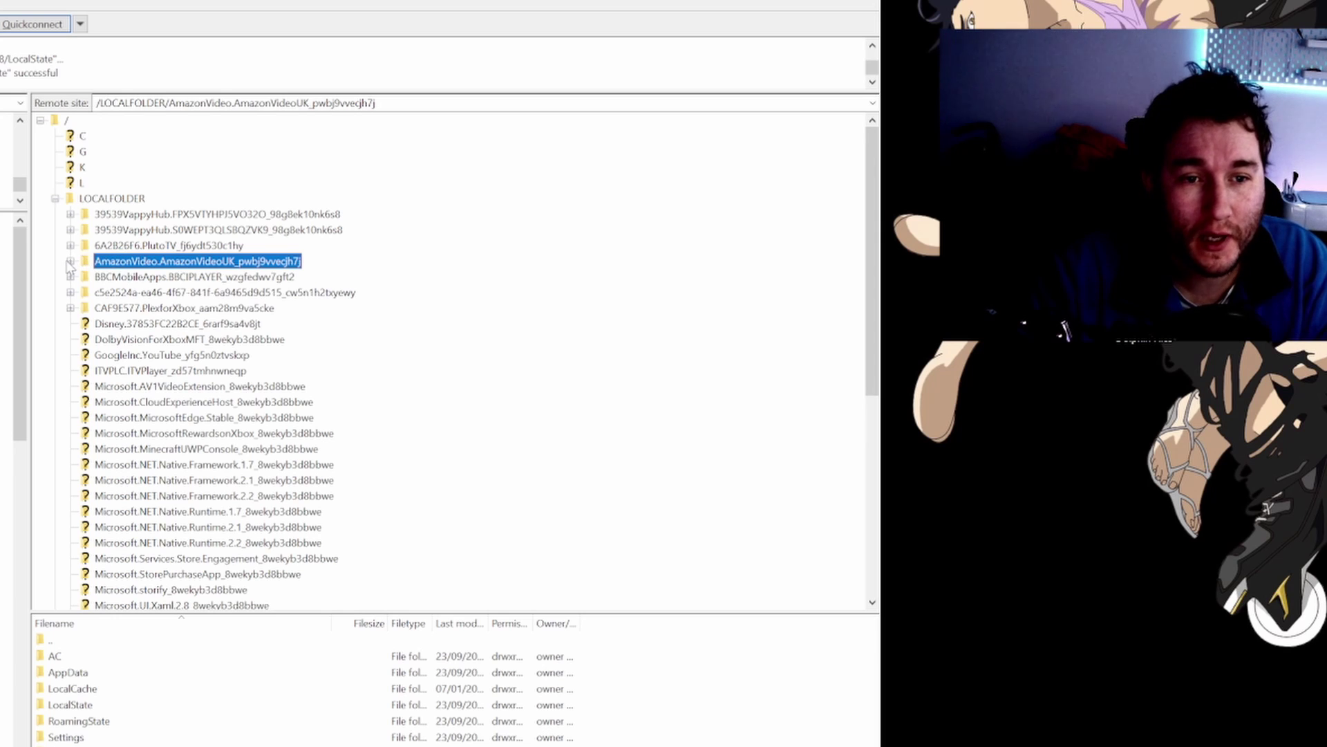
left_click(70, 261)
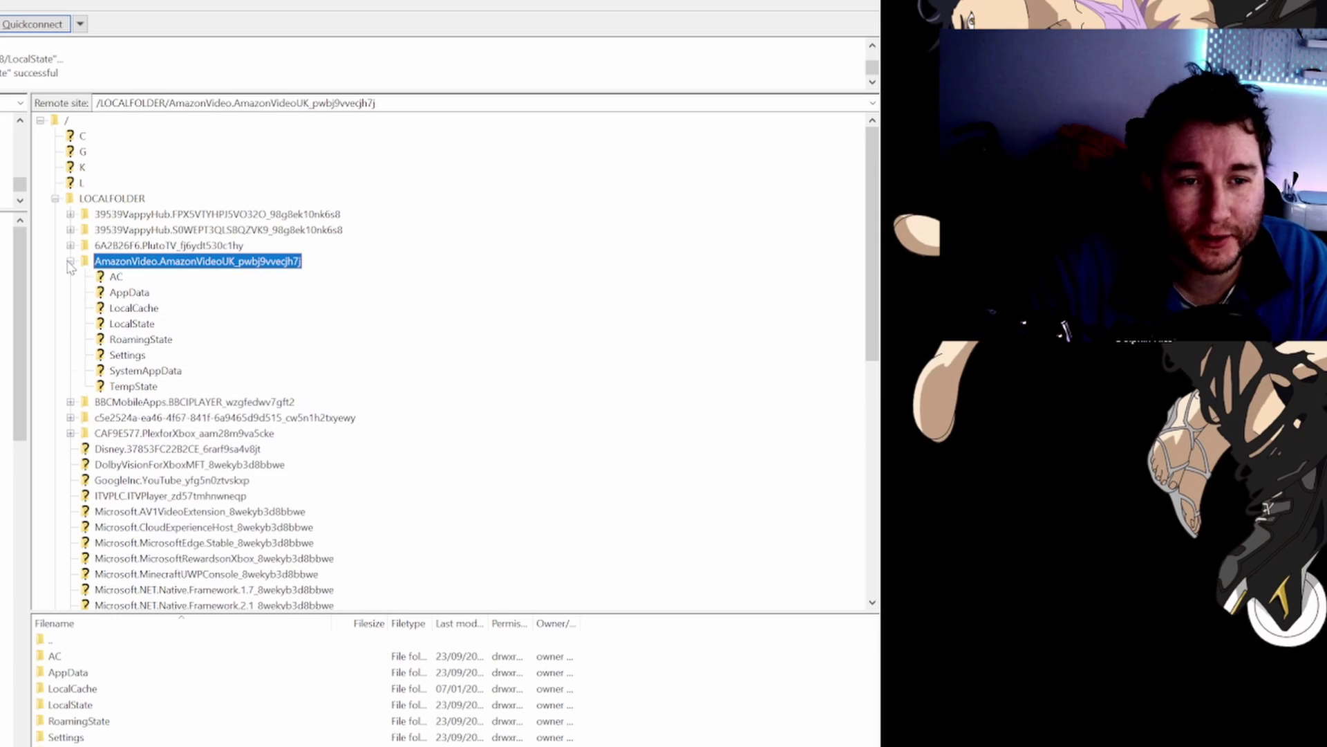
left_click(125, 323)
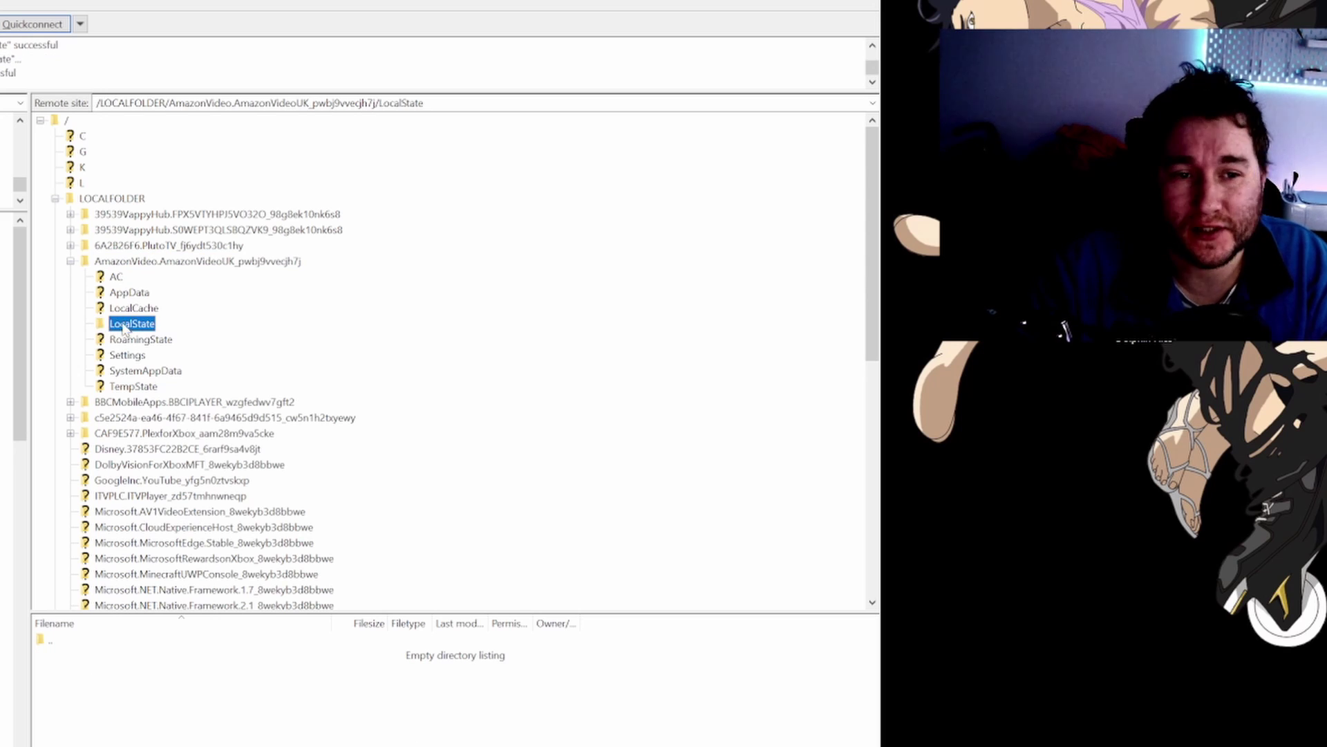
- Expand the 39539VappyHub.S0WEPT3QLS8QZVK9 folder on the remote site and open its LocalState folder
left_click(135, 231)
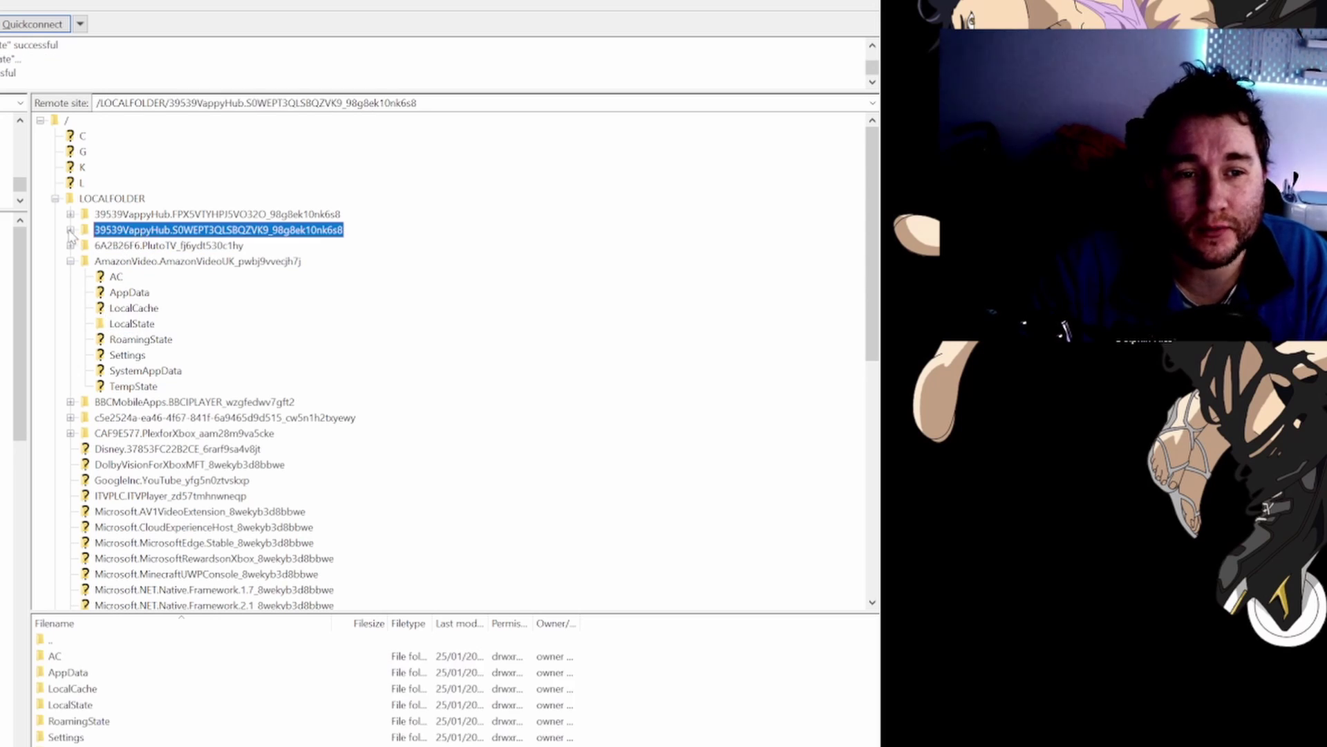
left_click(70, 230)
left_click(140, 293)
left_click(85, 292)
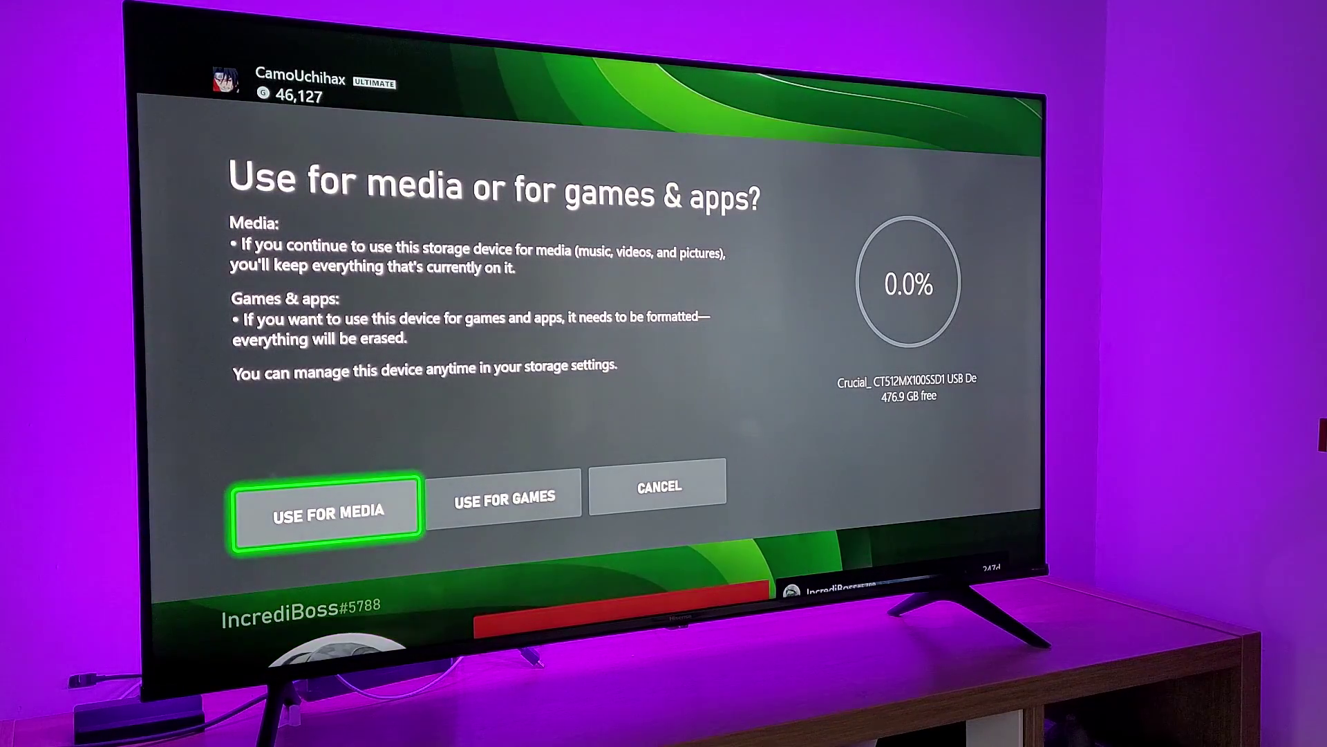
- On the Xbox, set the connected Crucial USB storage device to be used for media
key("Return")
key("Right")
key("Left")
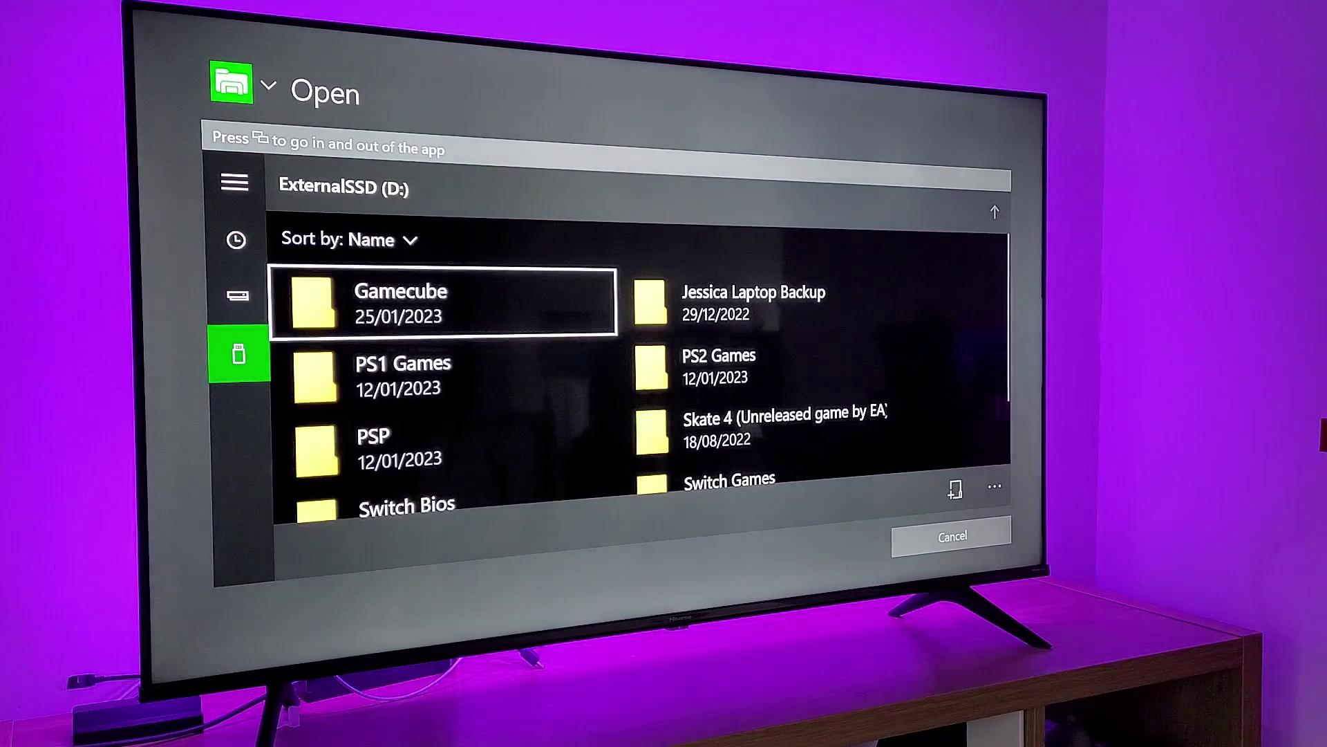
- Open the Gamecube folder on ExternalSSD (D:) in the file picker
key("Right")
key("Left")
key("Return")
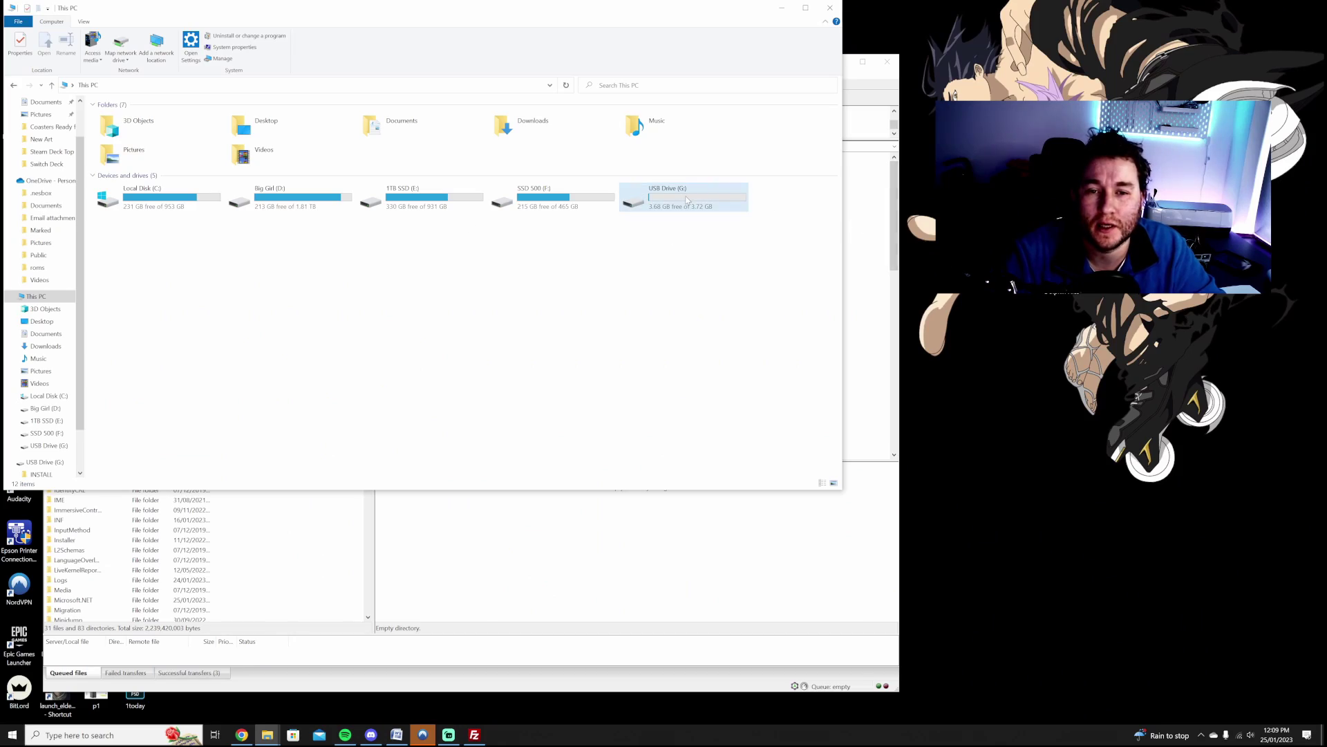
- Format USB Drive (G:) with the NTFS file system using Quick Format
left_click(688, 201)
right_click(687, 200)
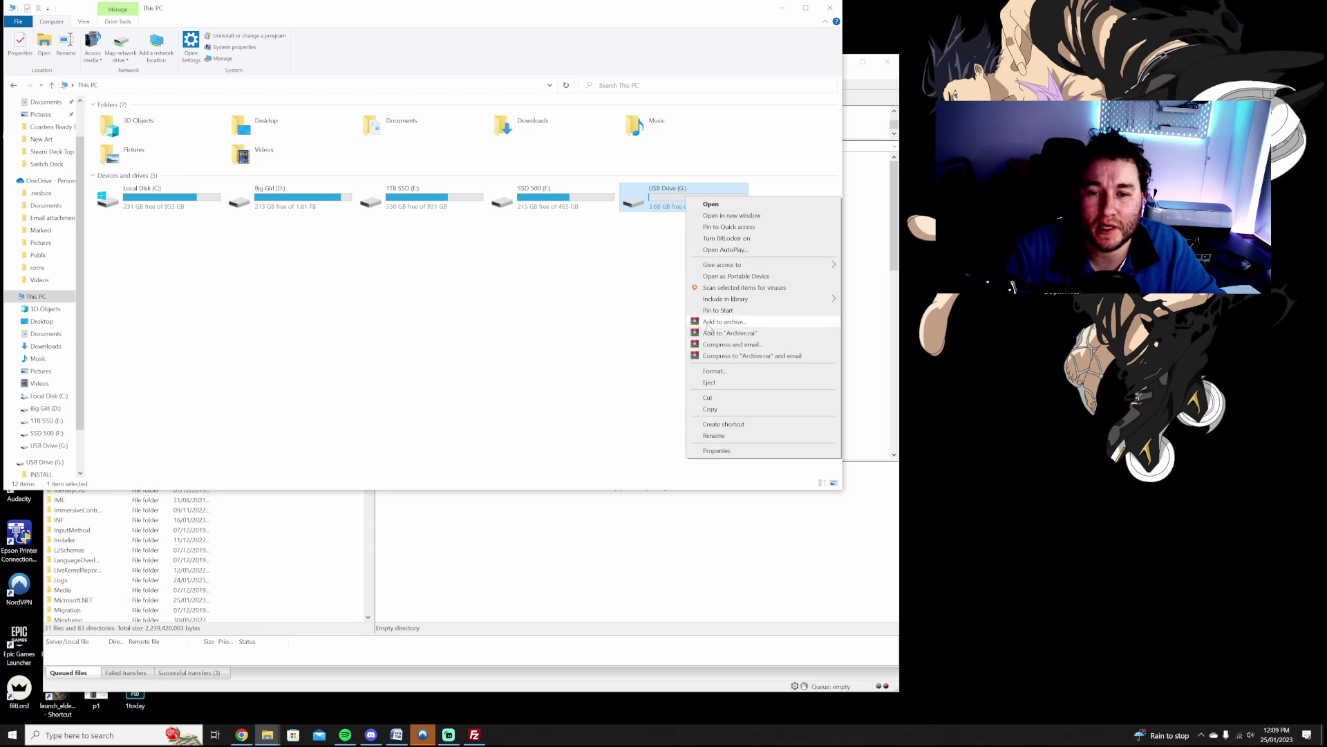
left_click(741, 372)
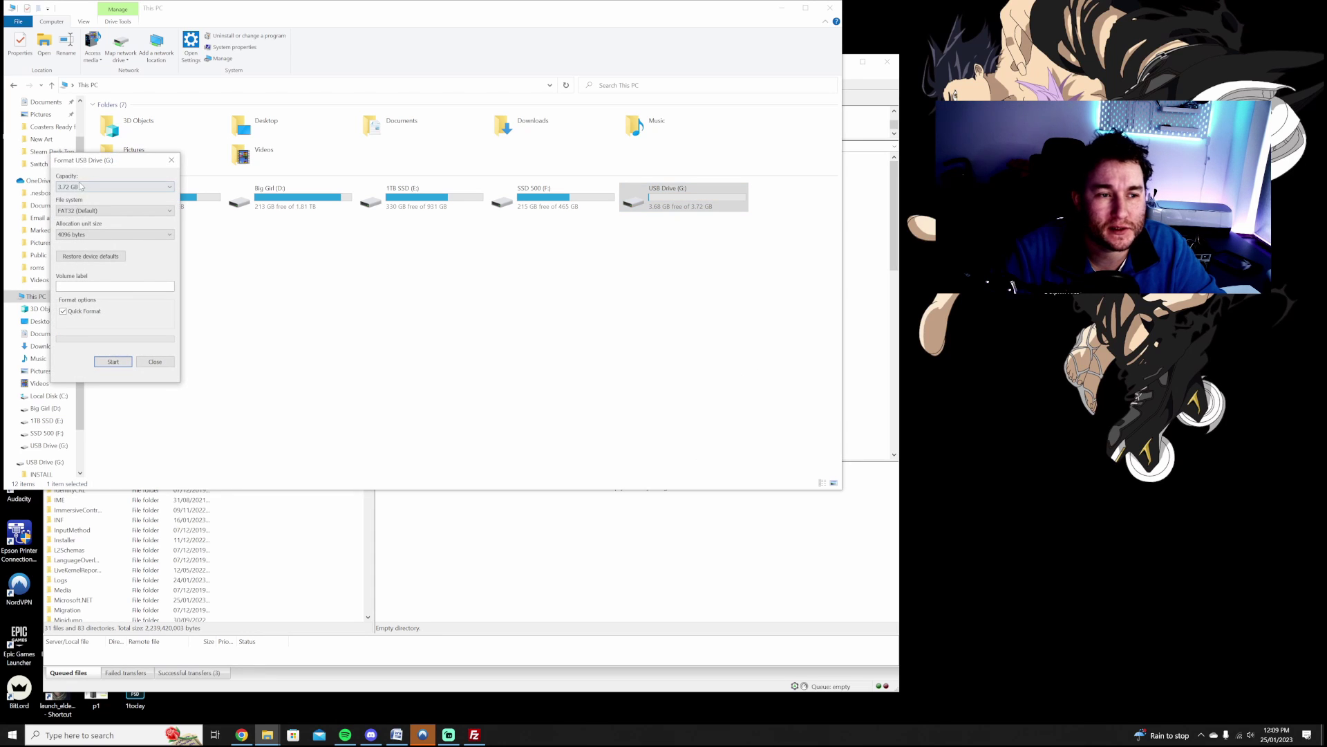
left_click(90, 189)
left_click(91, 220)
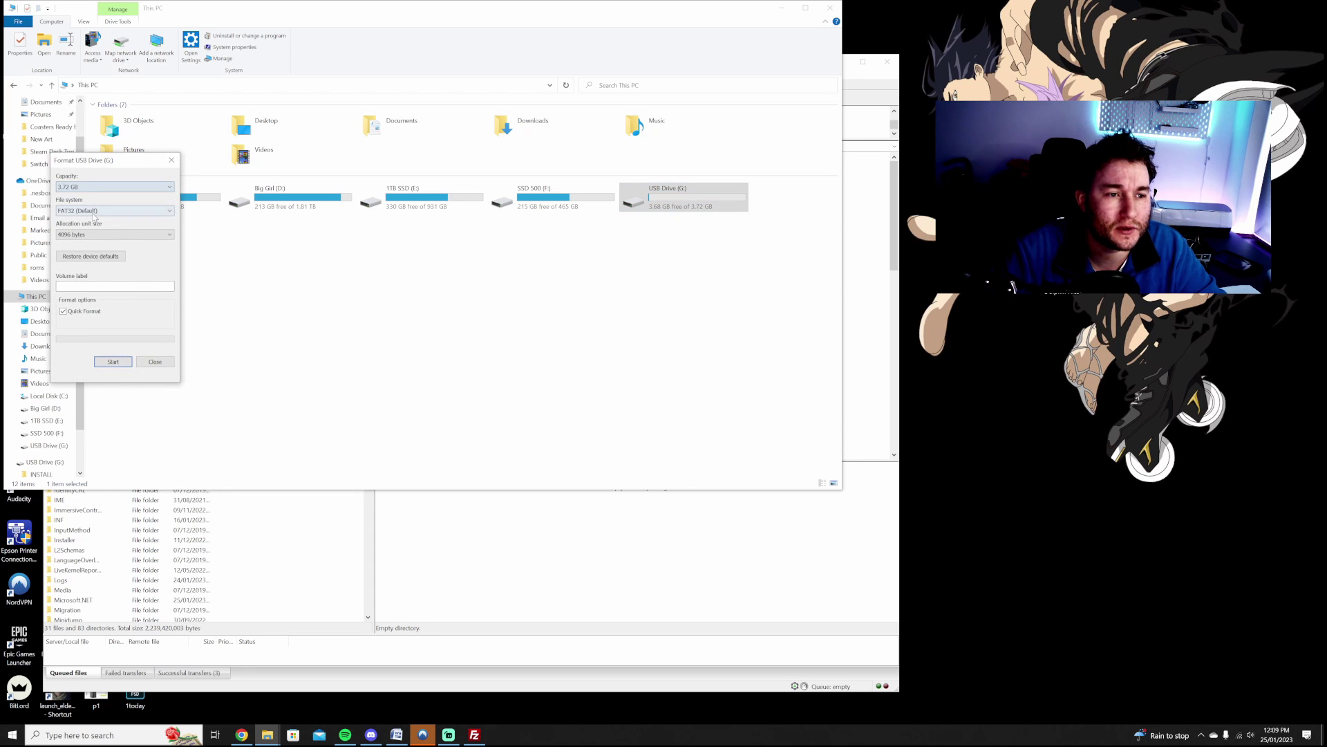
left_click(94, 211)
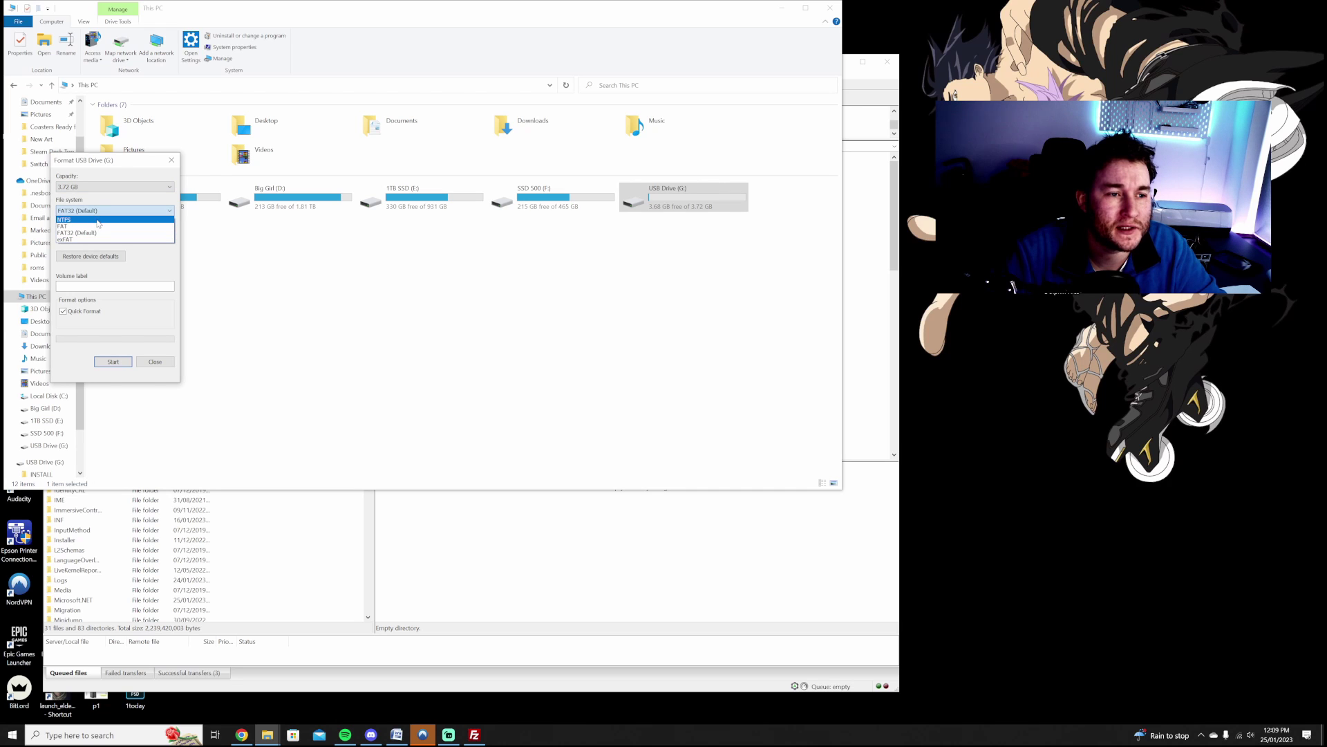
left_click(99, 220)
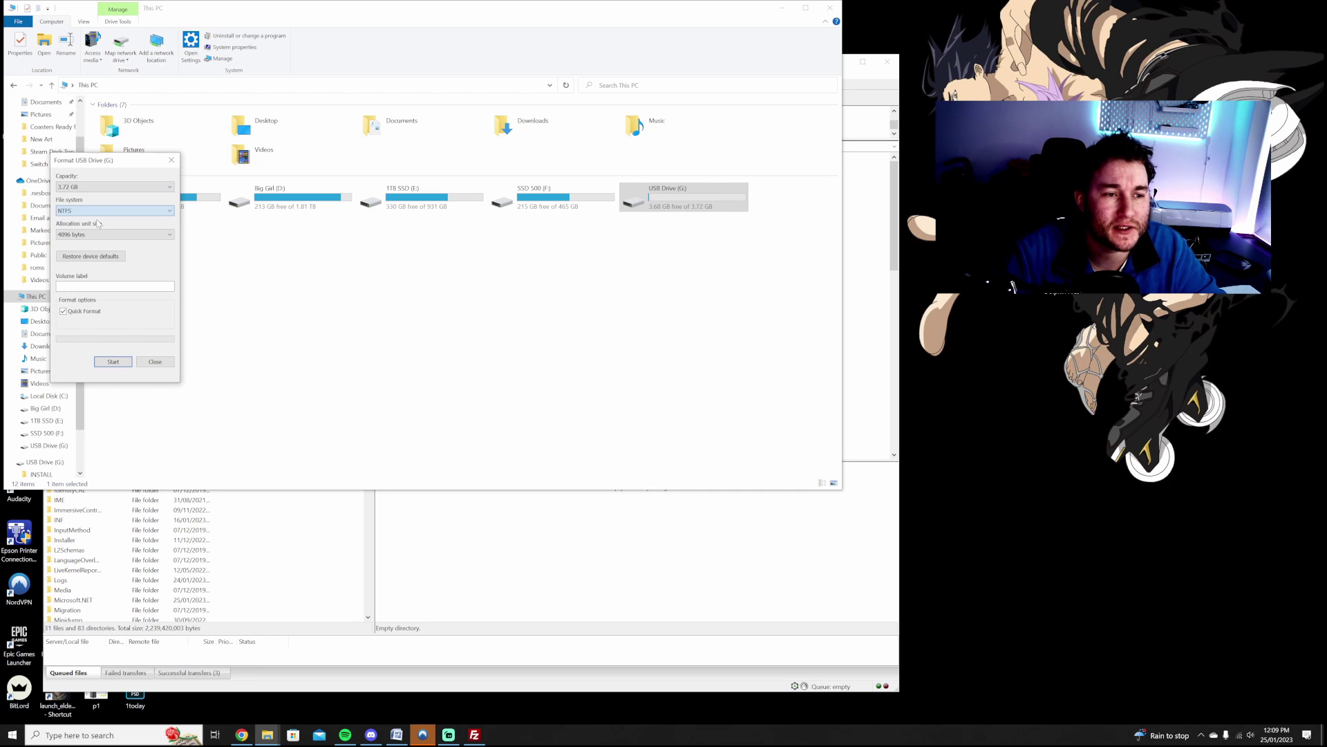
left_click(111, 363)
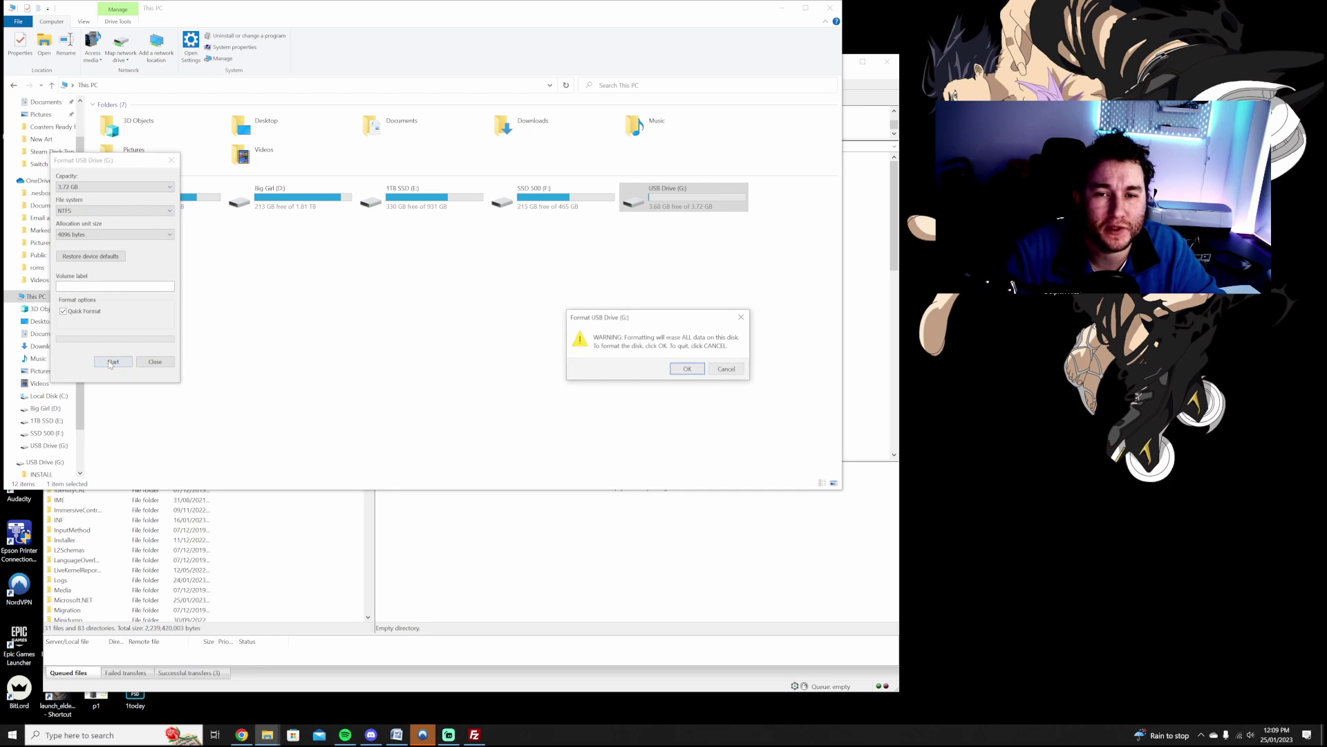
left_click(700, 371)
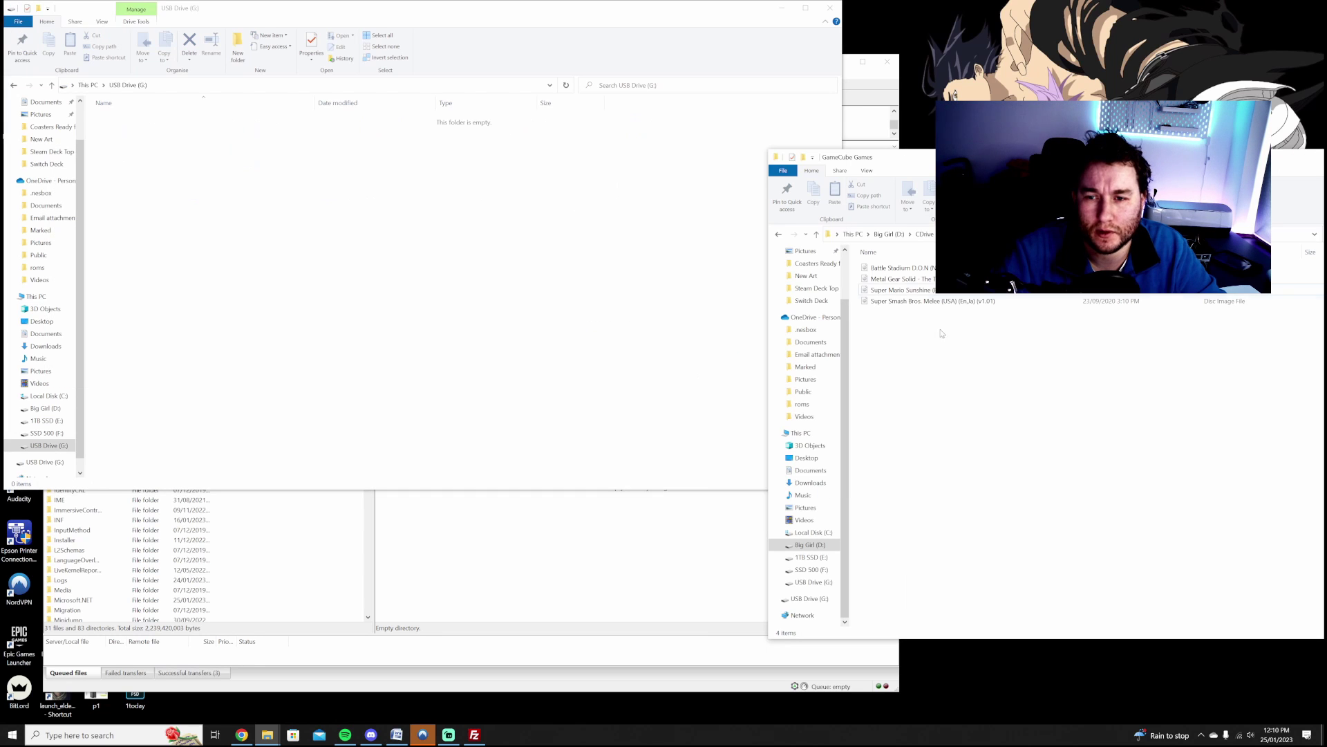
- Copy the Super Smash Bros. Melee (USA) (En,Ja) (v1.01) disc image from the GameCube Games folder to USB Drive (G:)
left_click(990, 306)
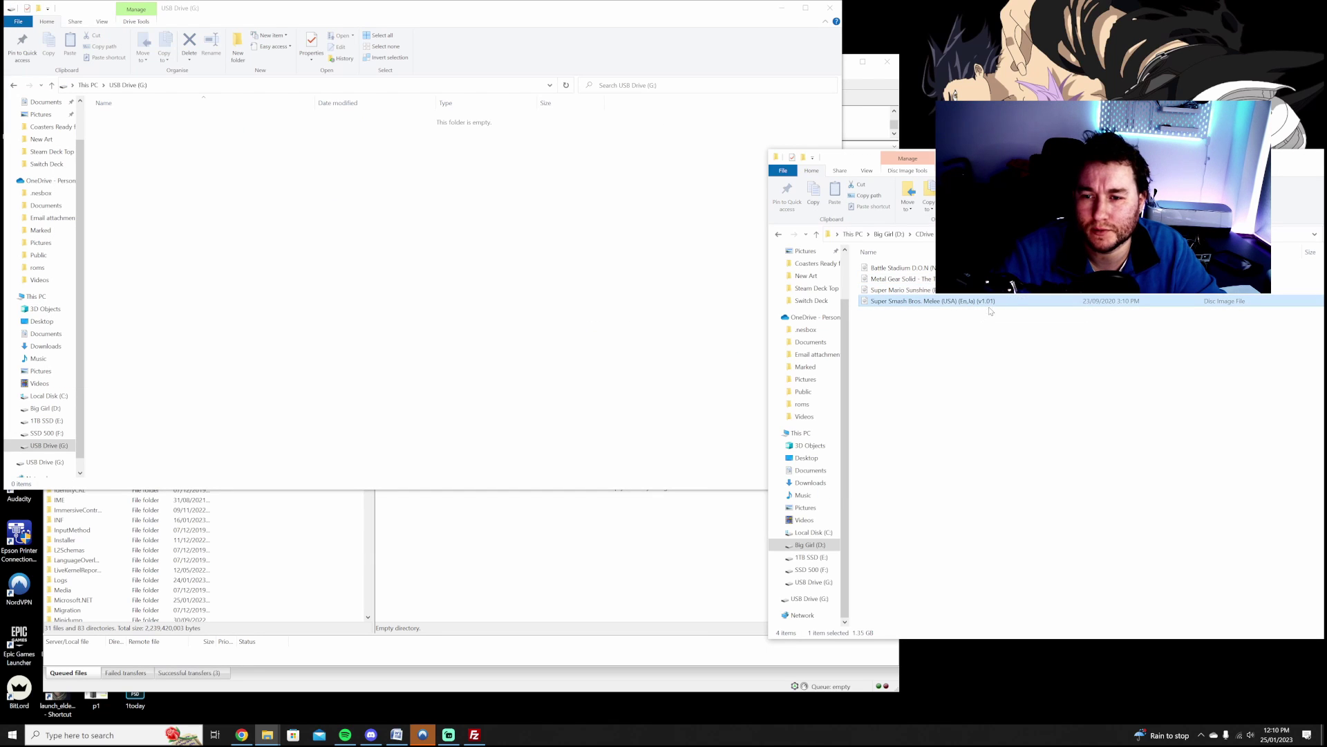
left_click_drag(990, 305, 455, 239)
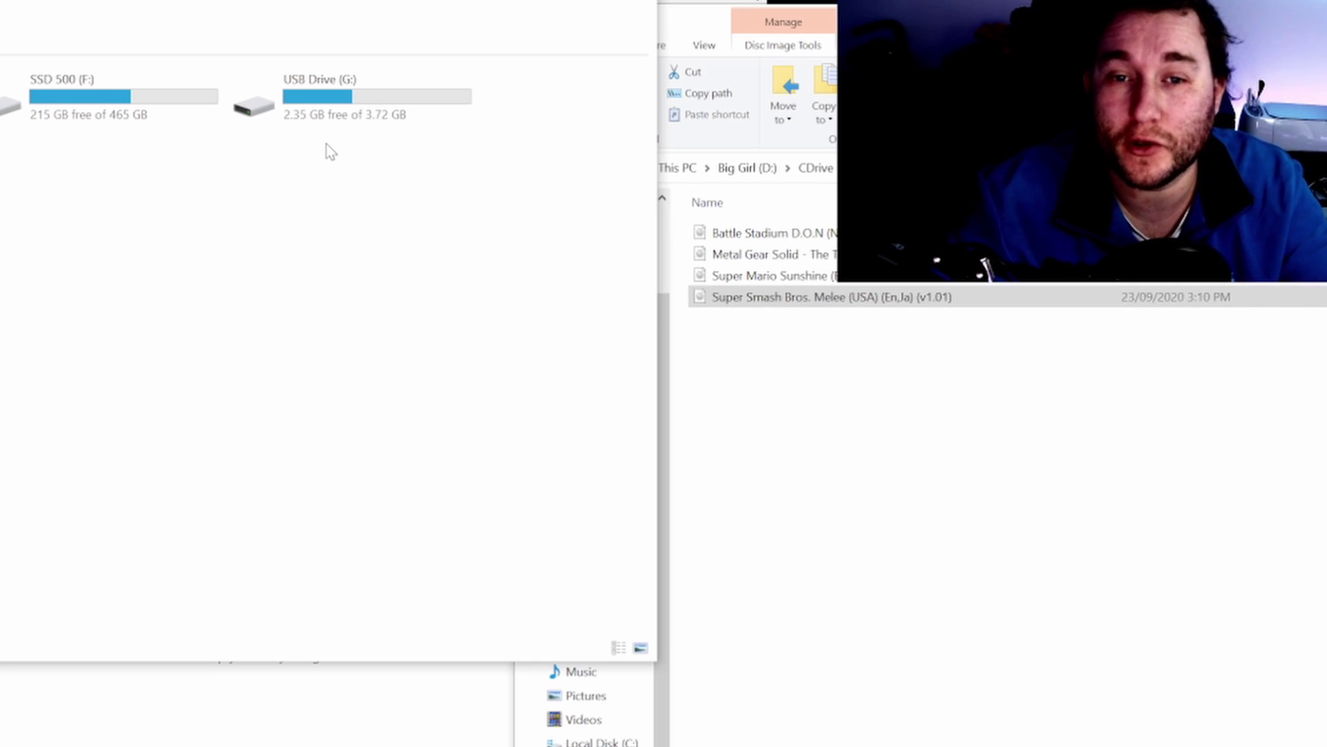
- Open the advanced security settings in the properties of USB Drive (G:)
right_click(358, 109)
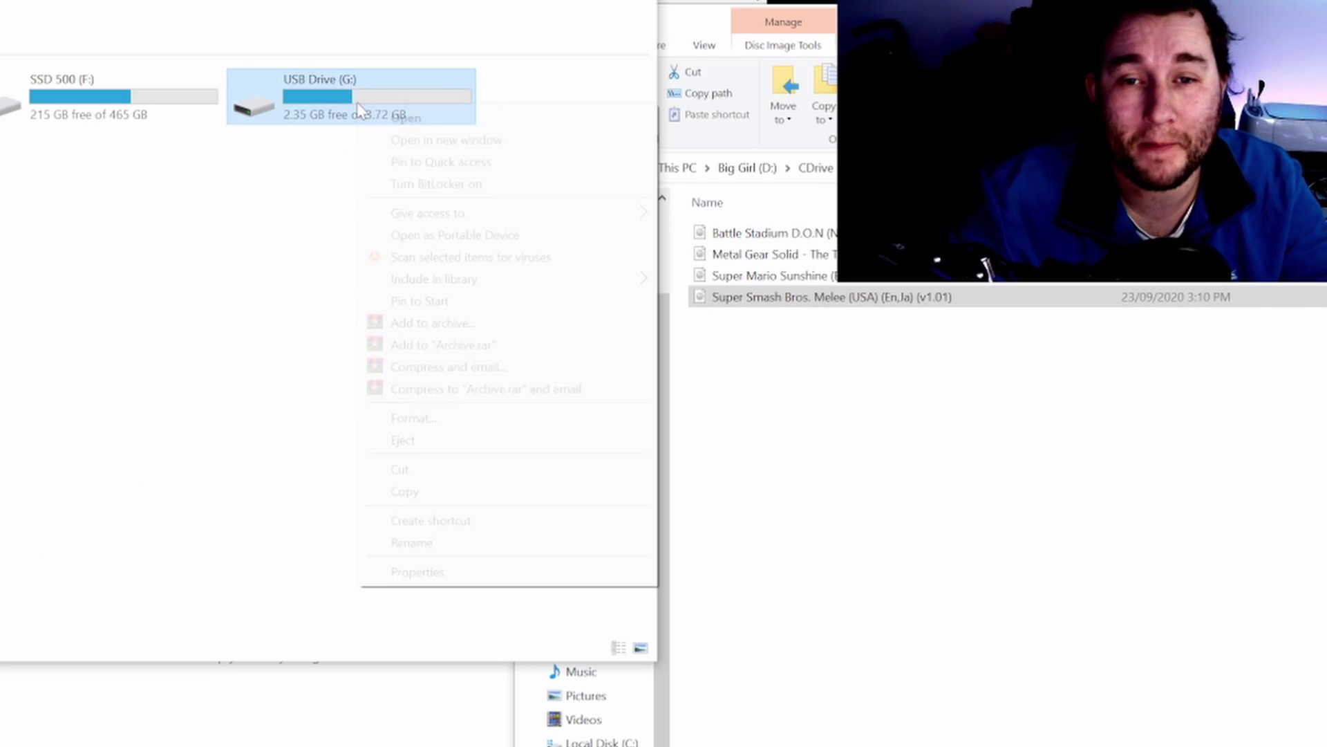
left_click(473, 573)
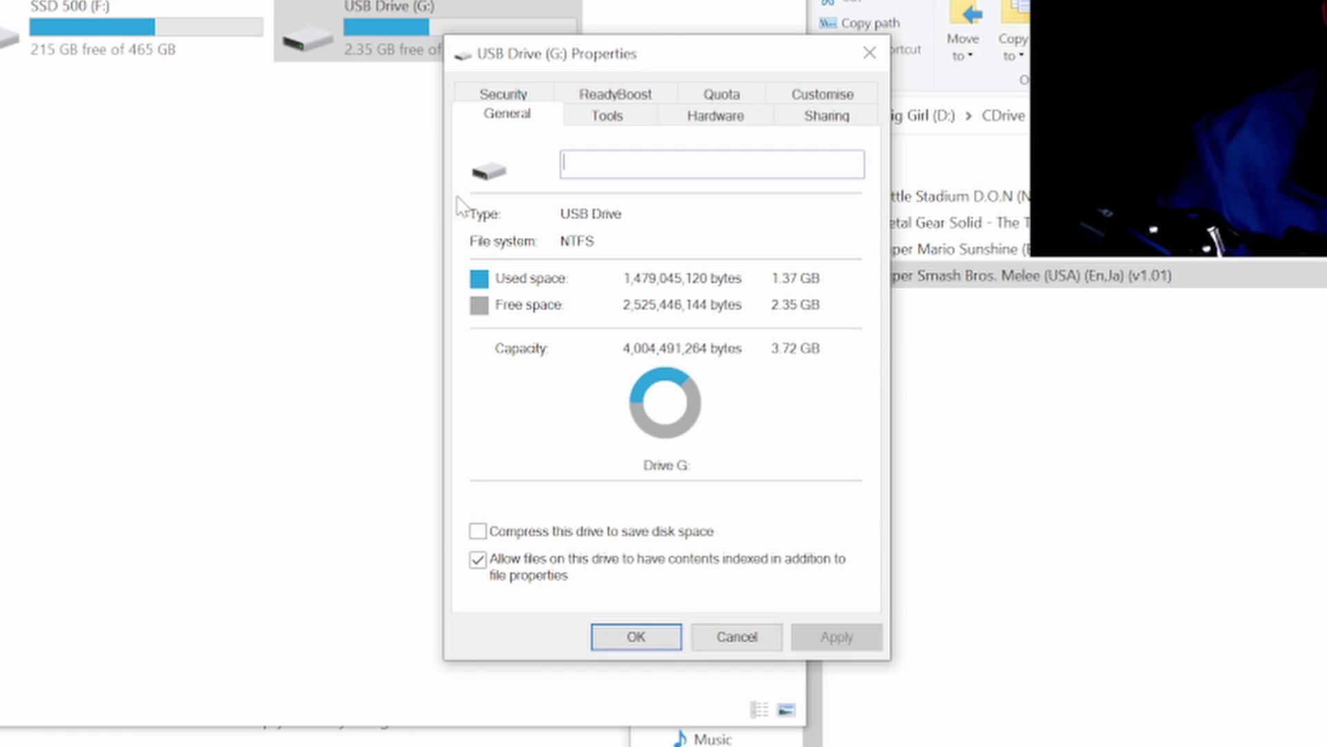
left_click(504, 95)
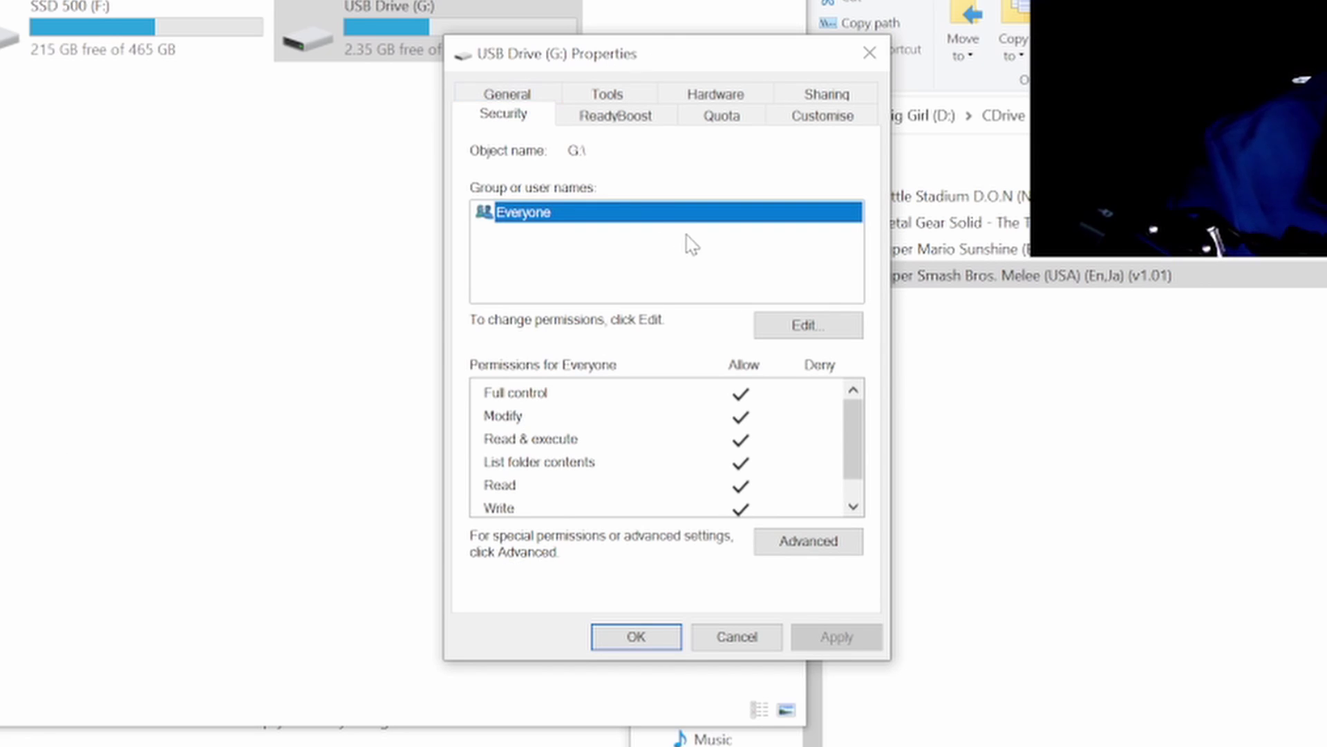
left_click(832, 541)
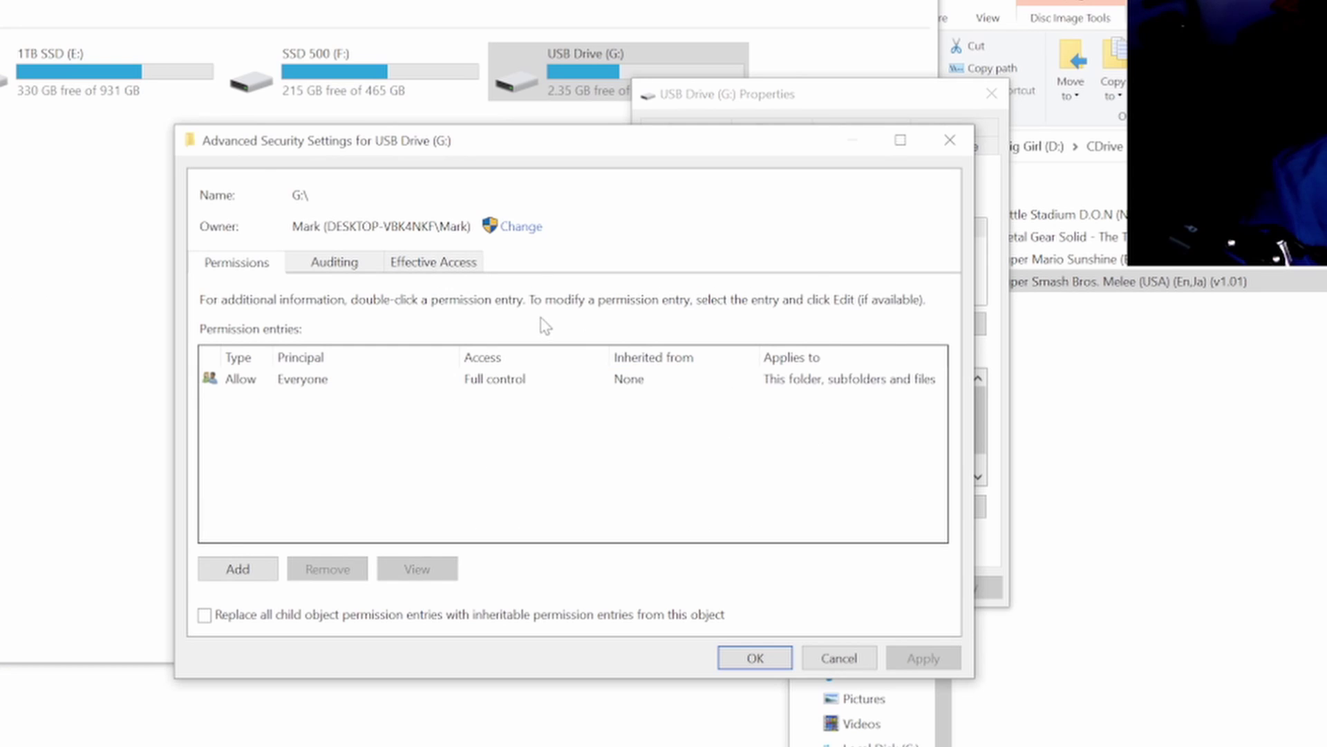
- Add a permission entry that allows ALL APPLICATION PACKAGES full control of USB Drive (G:), its subfolders and files
left_click(267, 565)
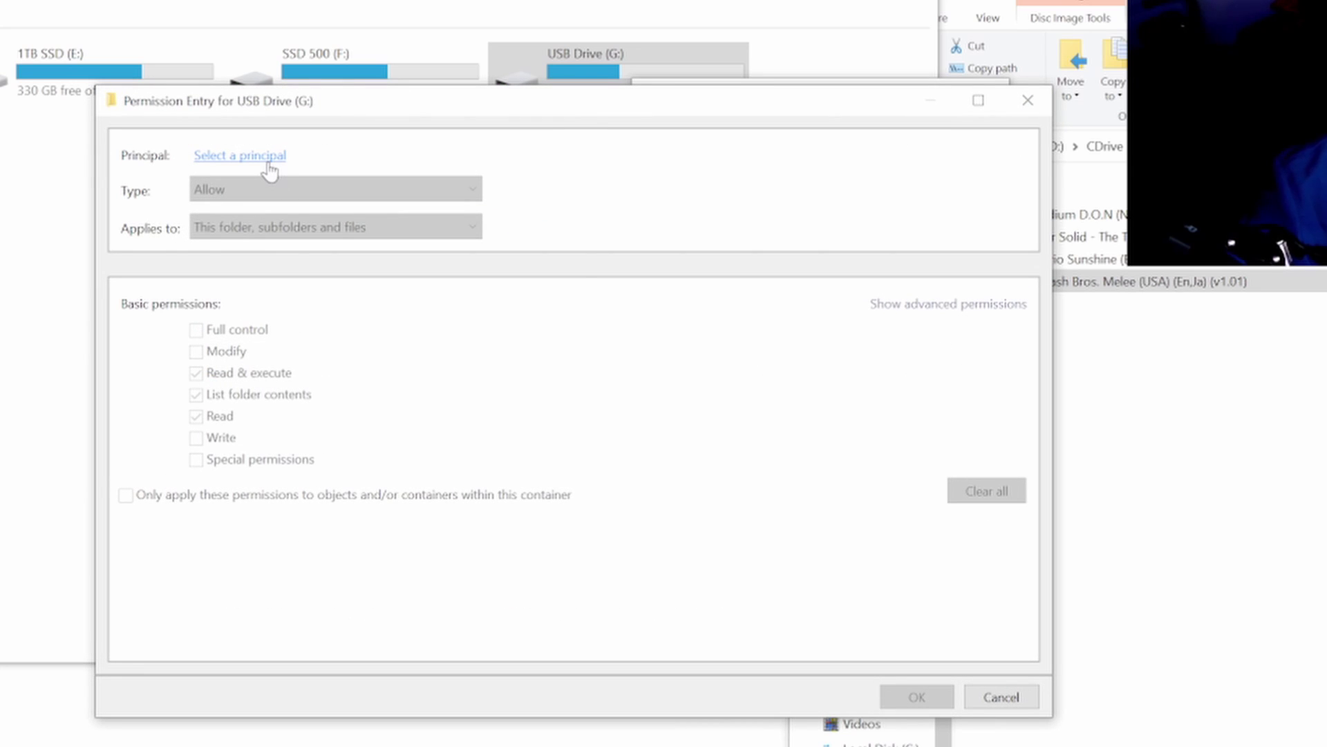
left_click(268, 171)
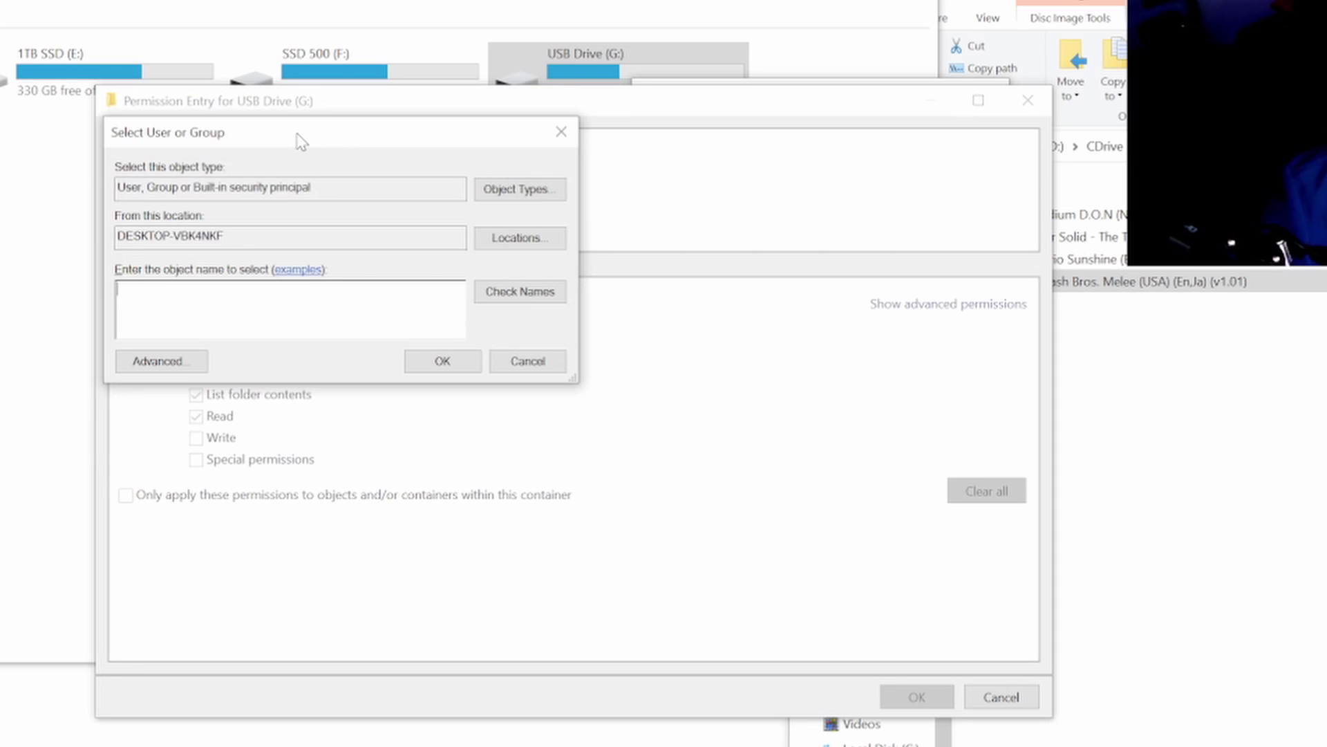
left_click(186, 366)
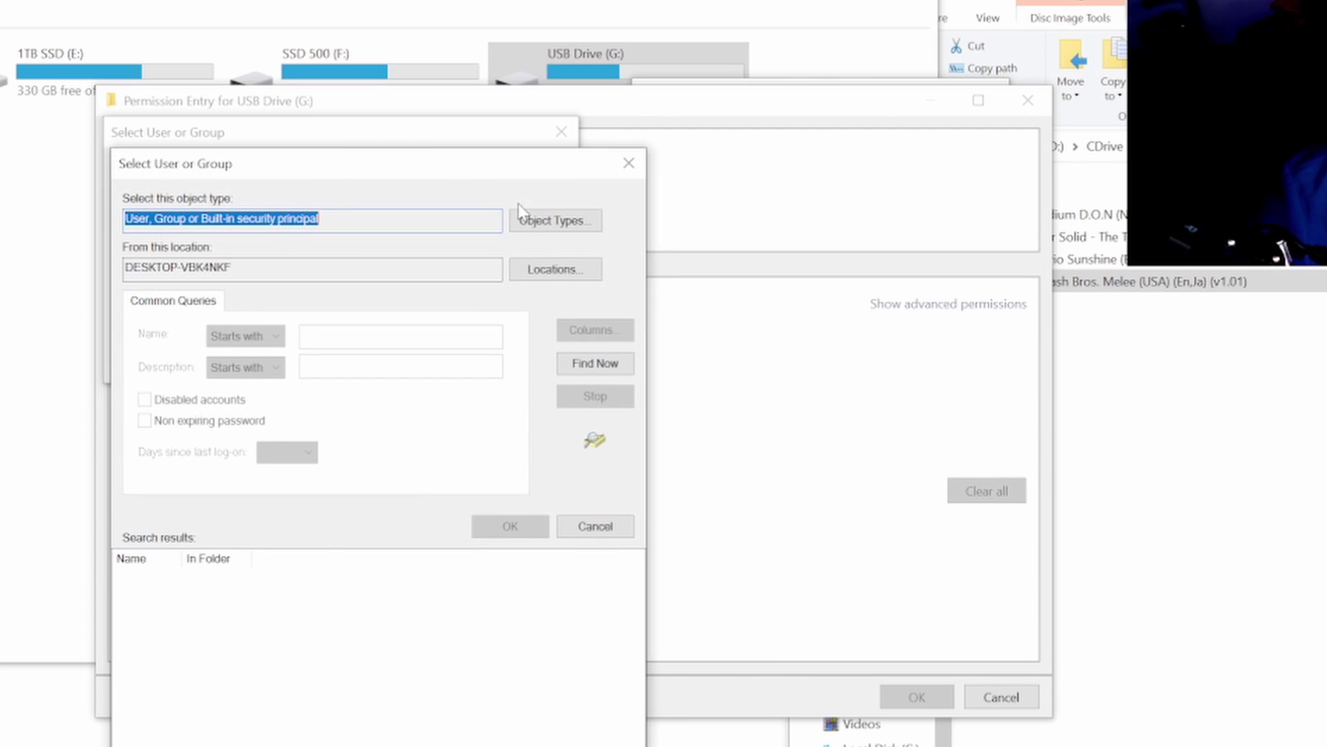
left_click(601, 374)
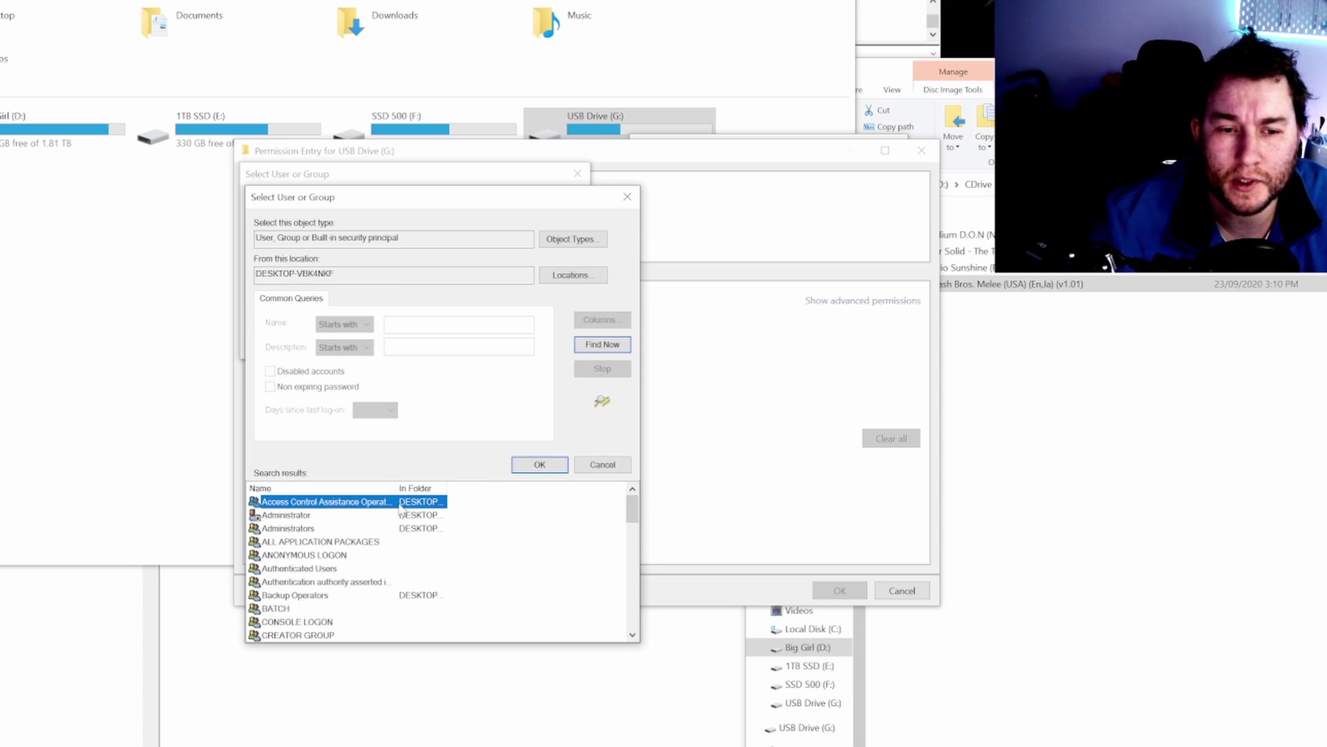
left_click(341, 542)
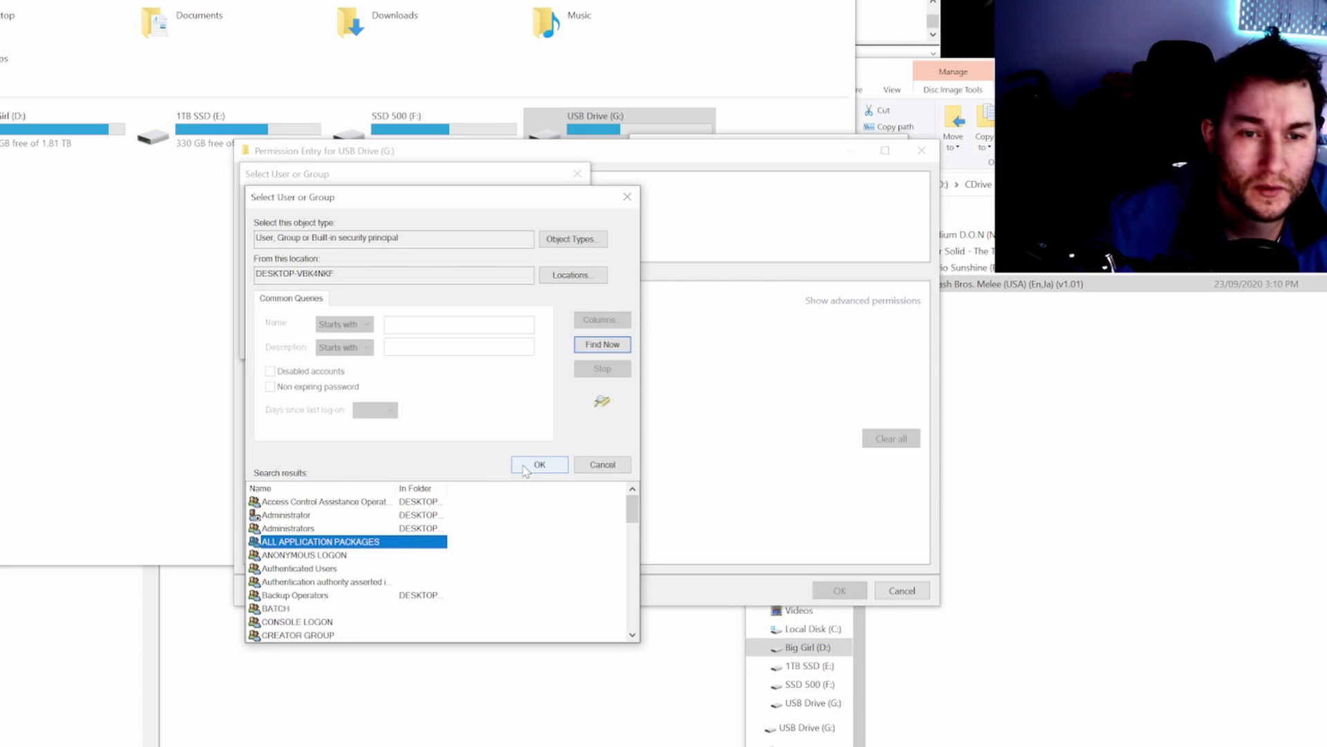
left_click(558, 464)
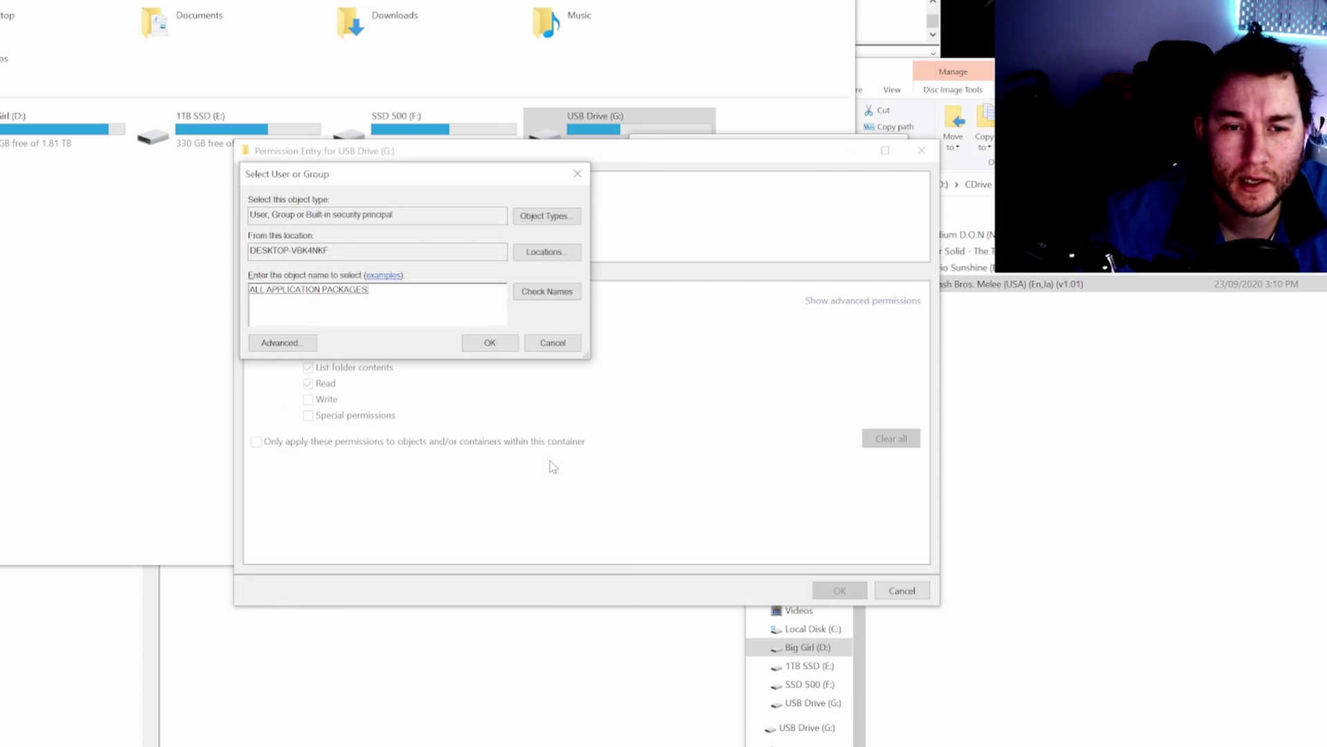
left_click(492, 342)
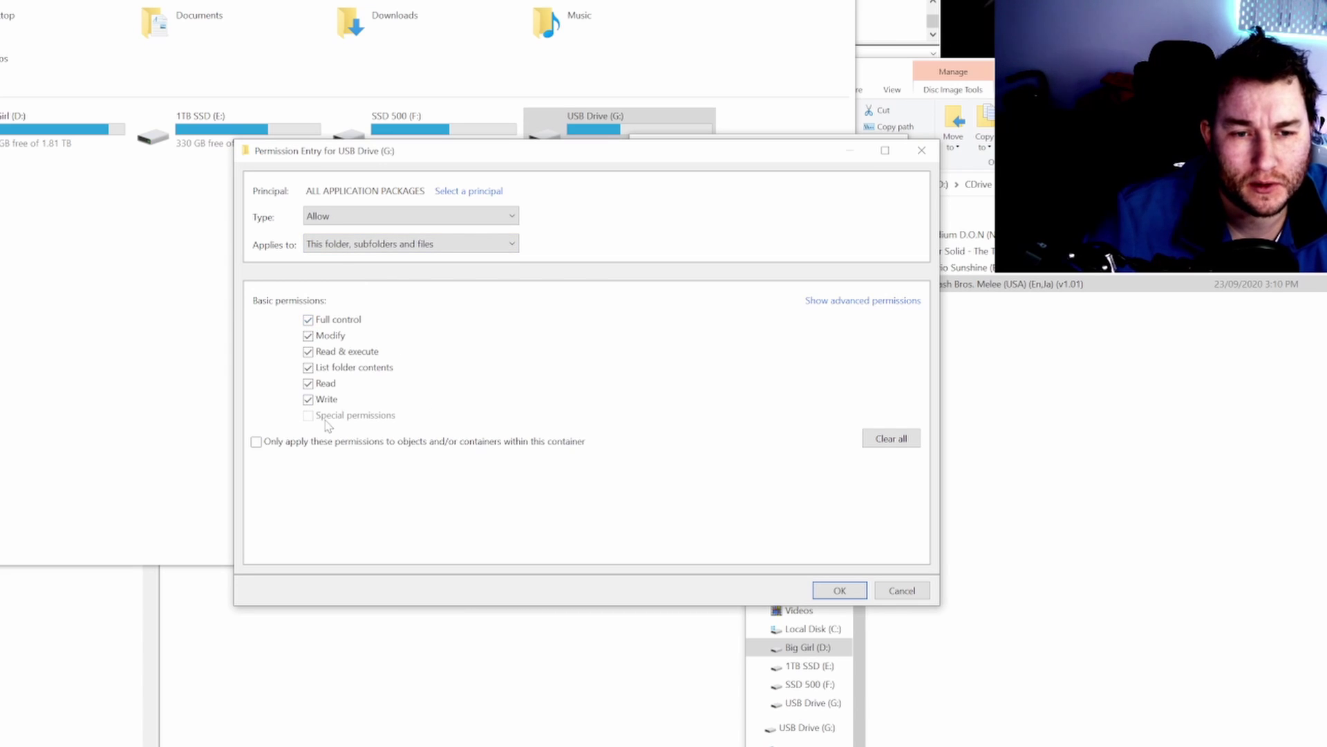
key("Return")
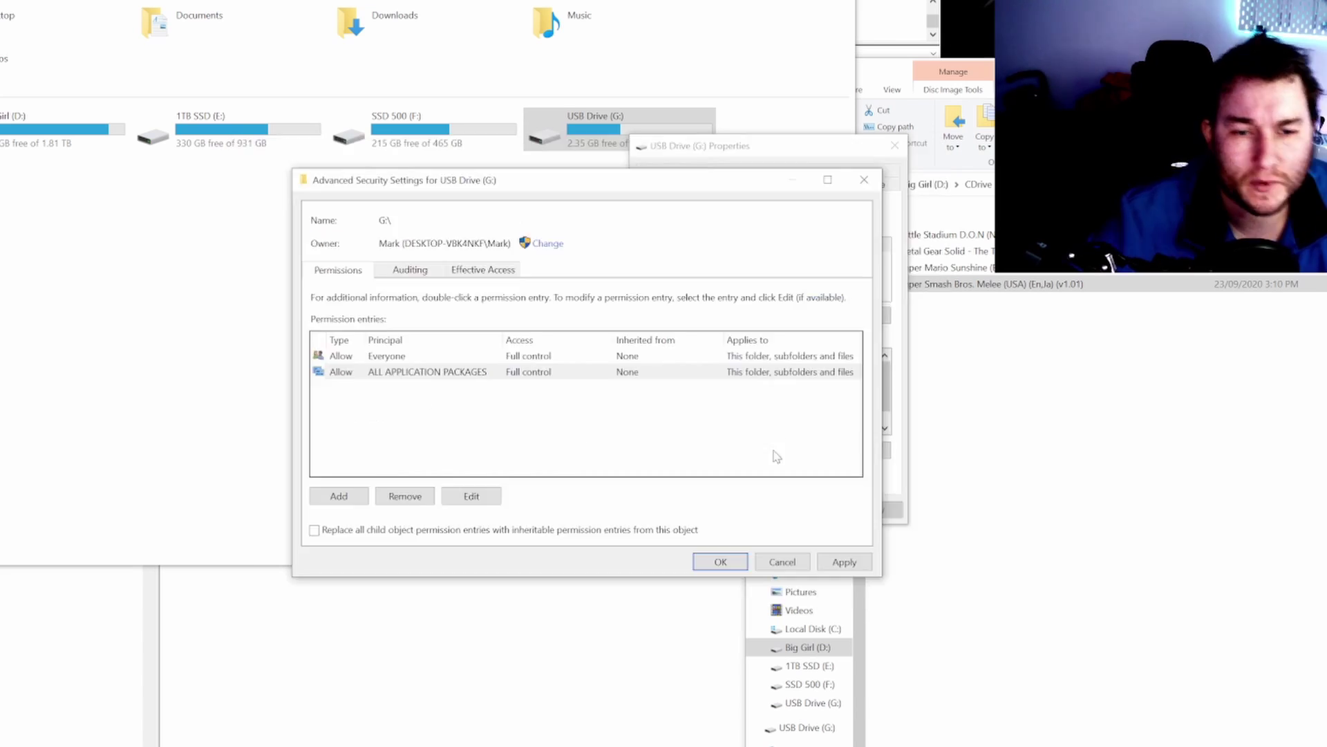
- Apply the new permissions to USB Drive (G:), continuing past the System Volume Information error
left_click(833, 564)
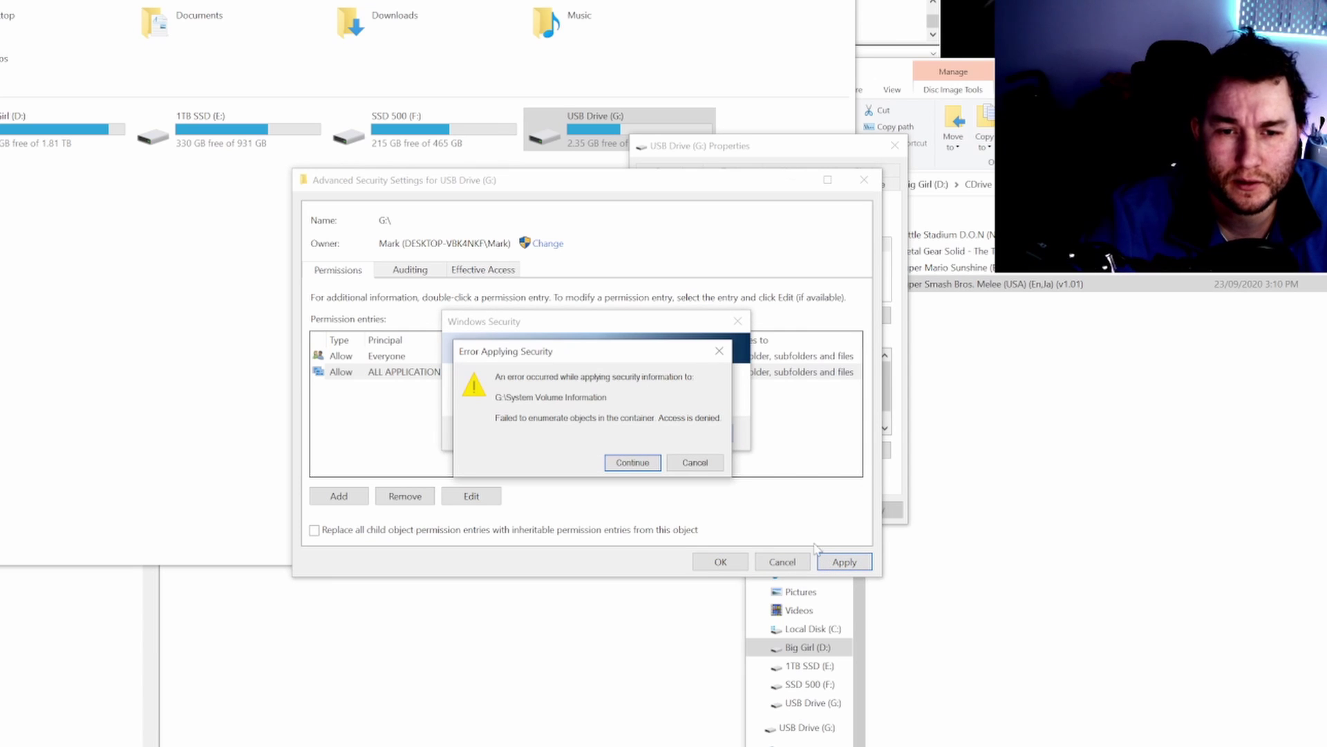
left_click_drag(643, 358, 671, 275)
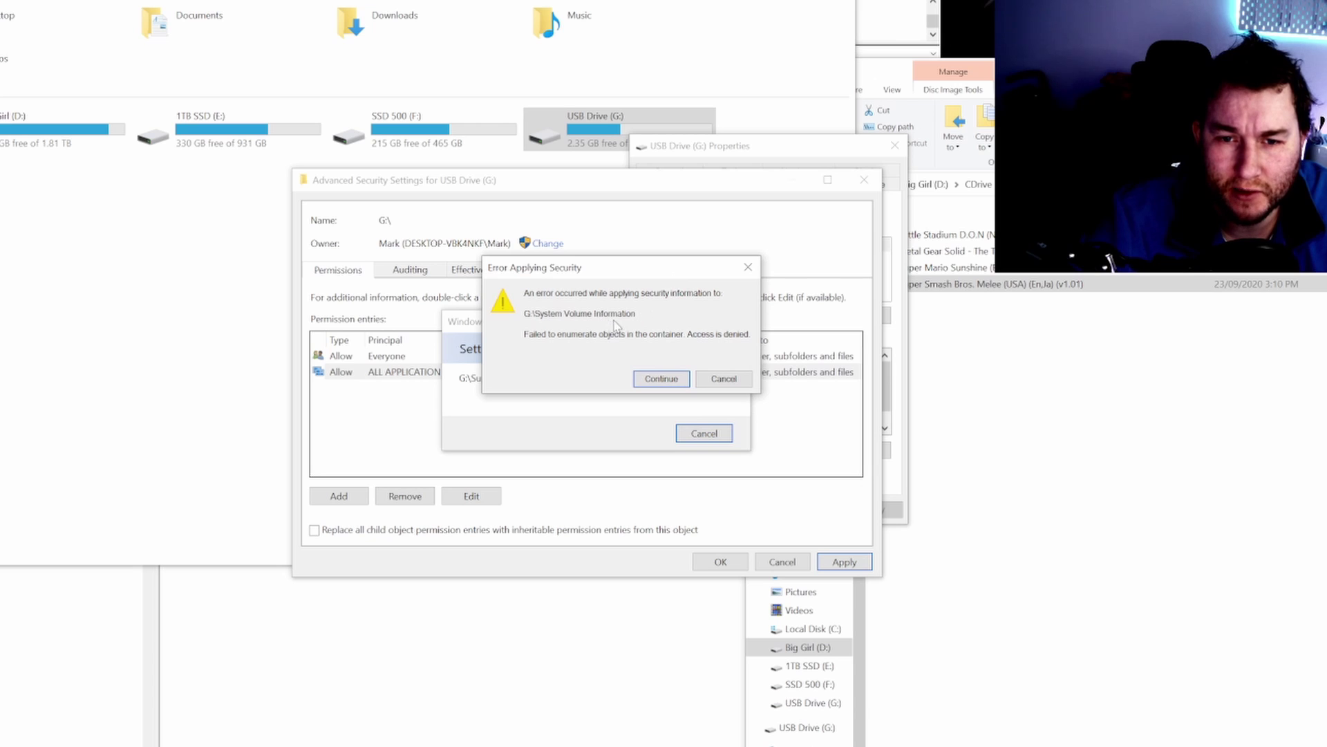
left_click(661, 378)
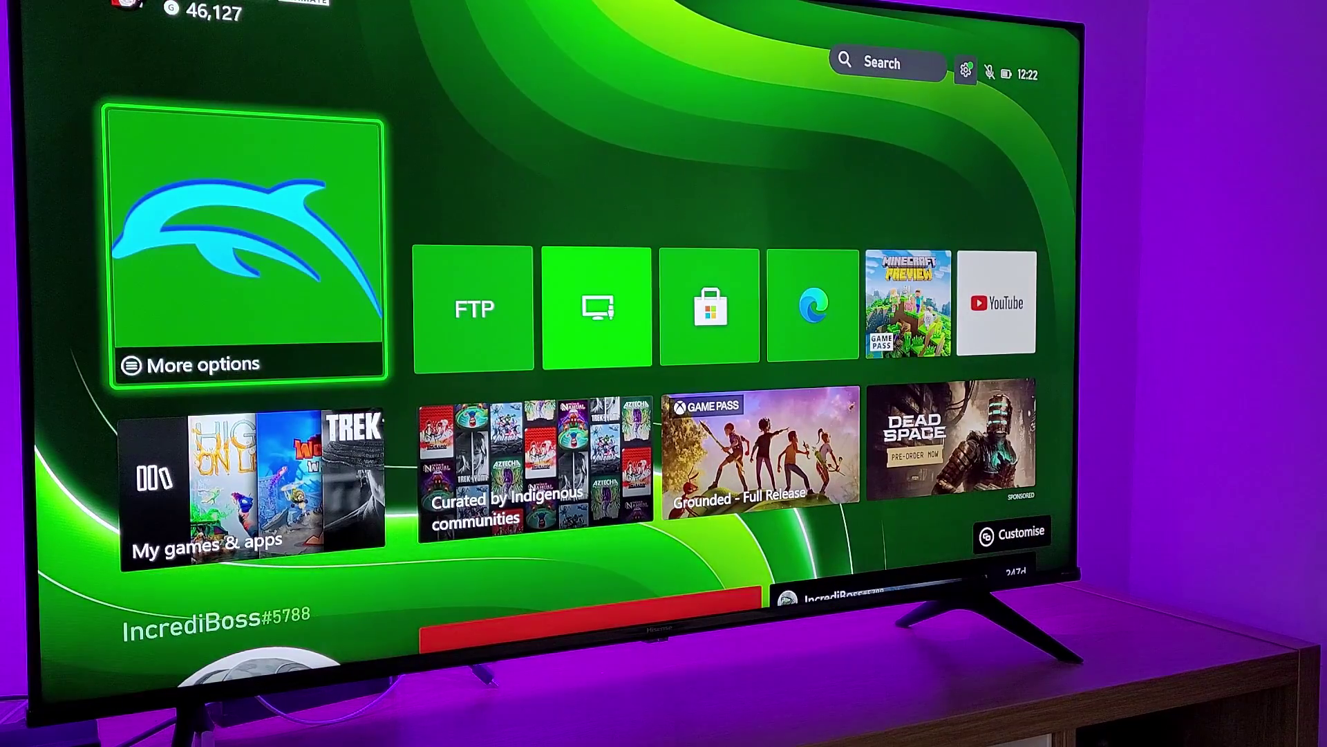
- Launch the Dolphin emulator from the Xbox home screen
key("Return")
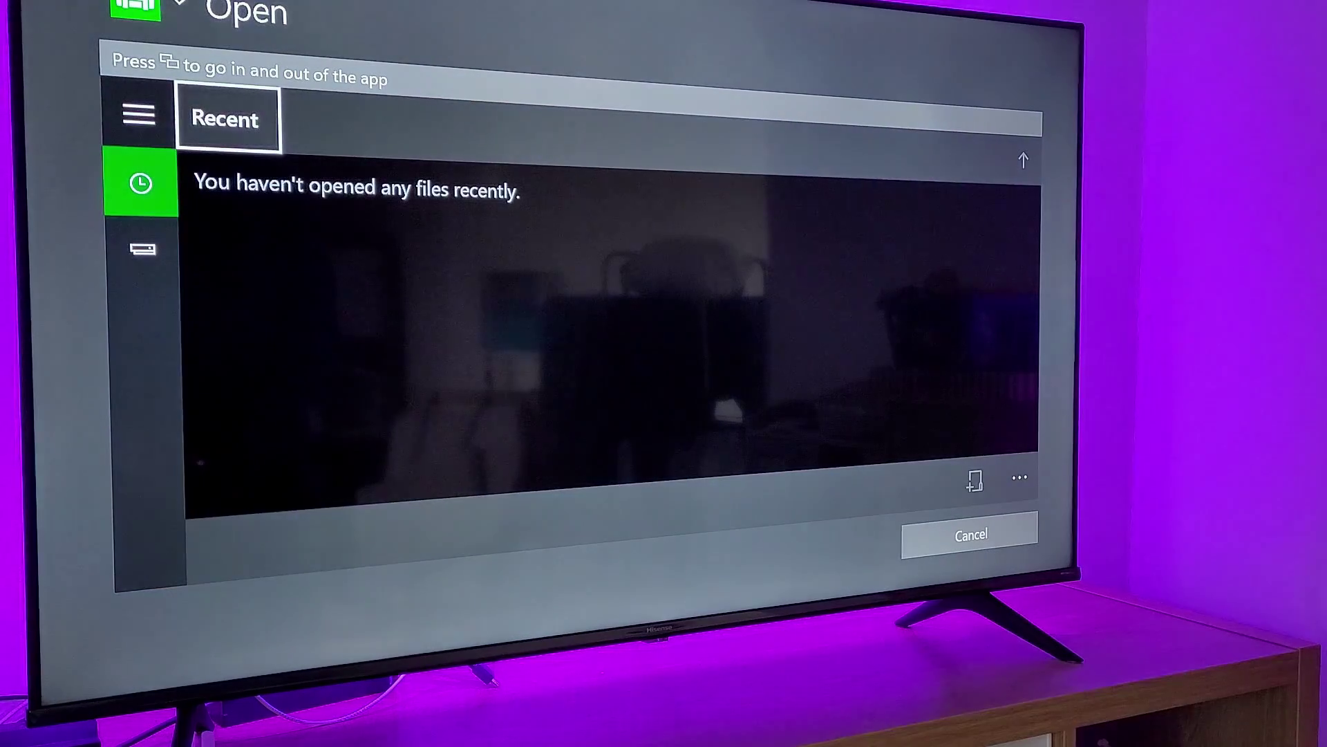